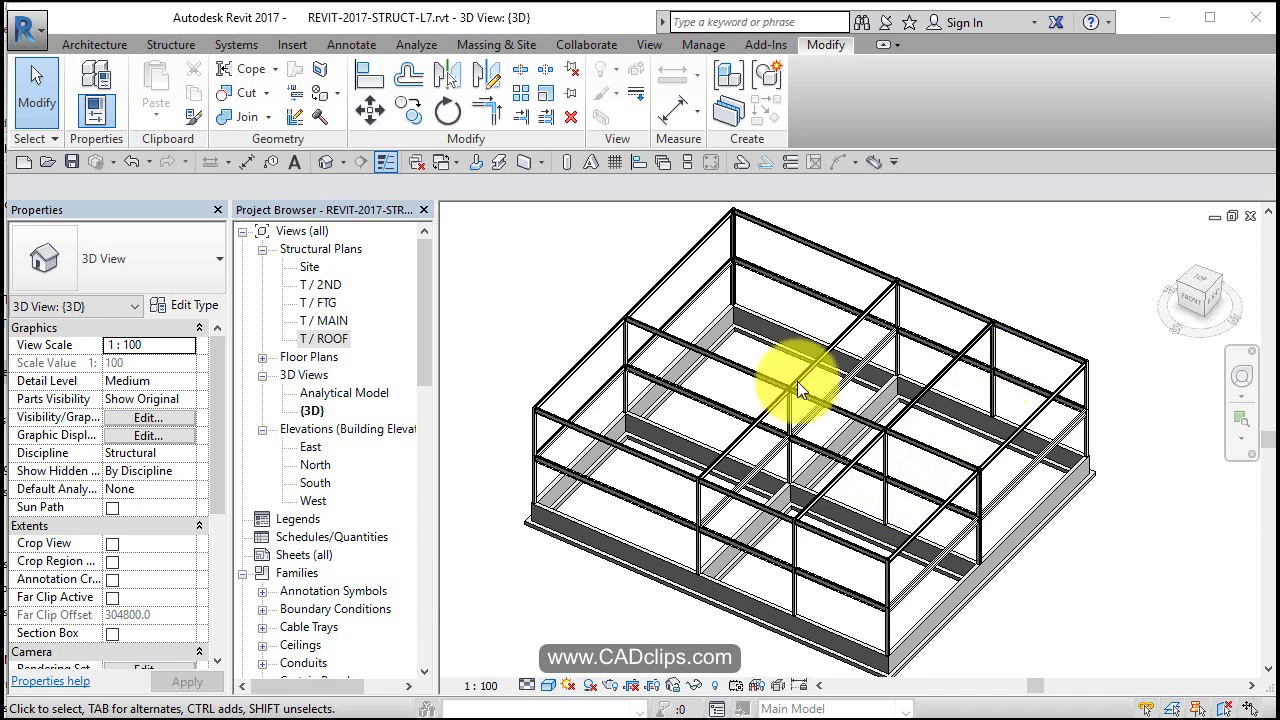
Open the T / 2ND structural plan and bring the whole framing grid into view.
{"action": "double_click", "coordinate": [306, 285]}
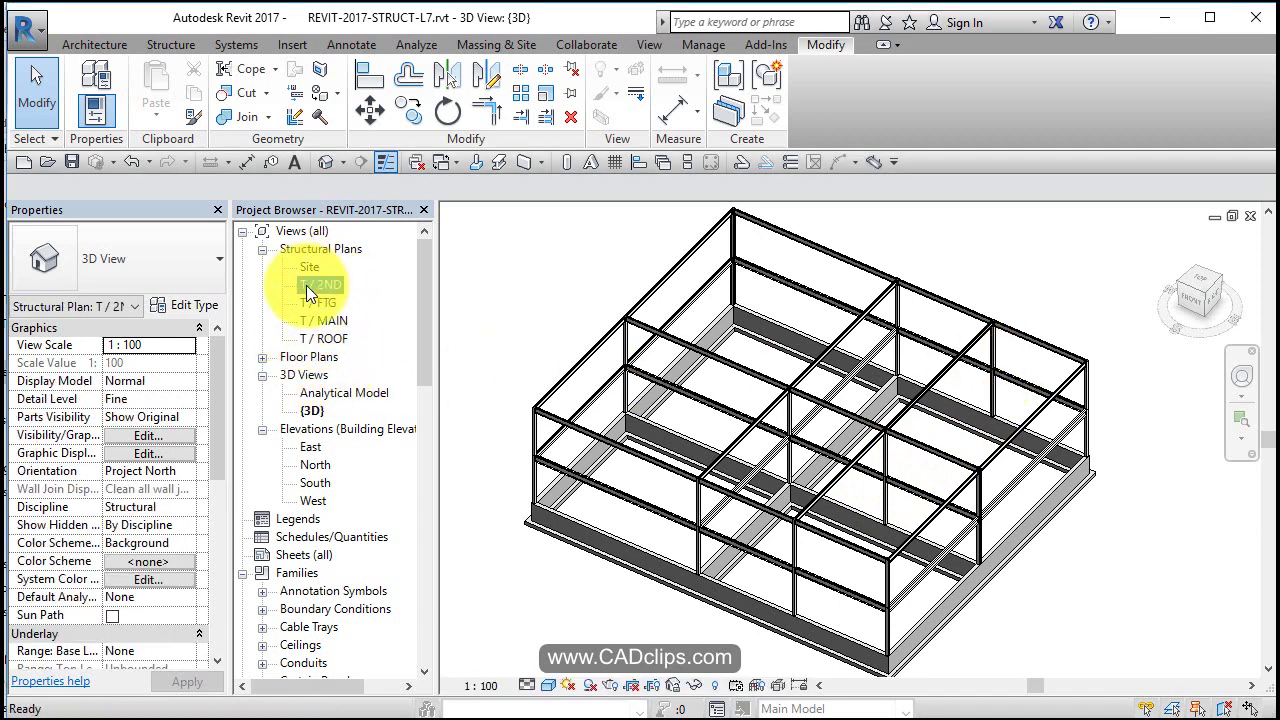
{"action": "scroll", "coordinate": [686, 417], "scroll_direction": "down", "scroll_amount": 3}
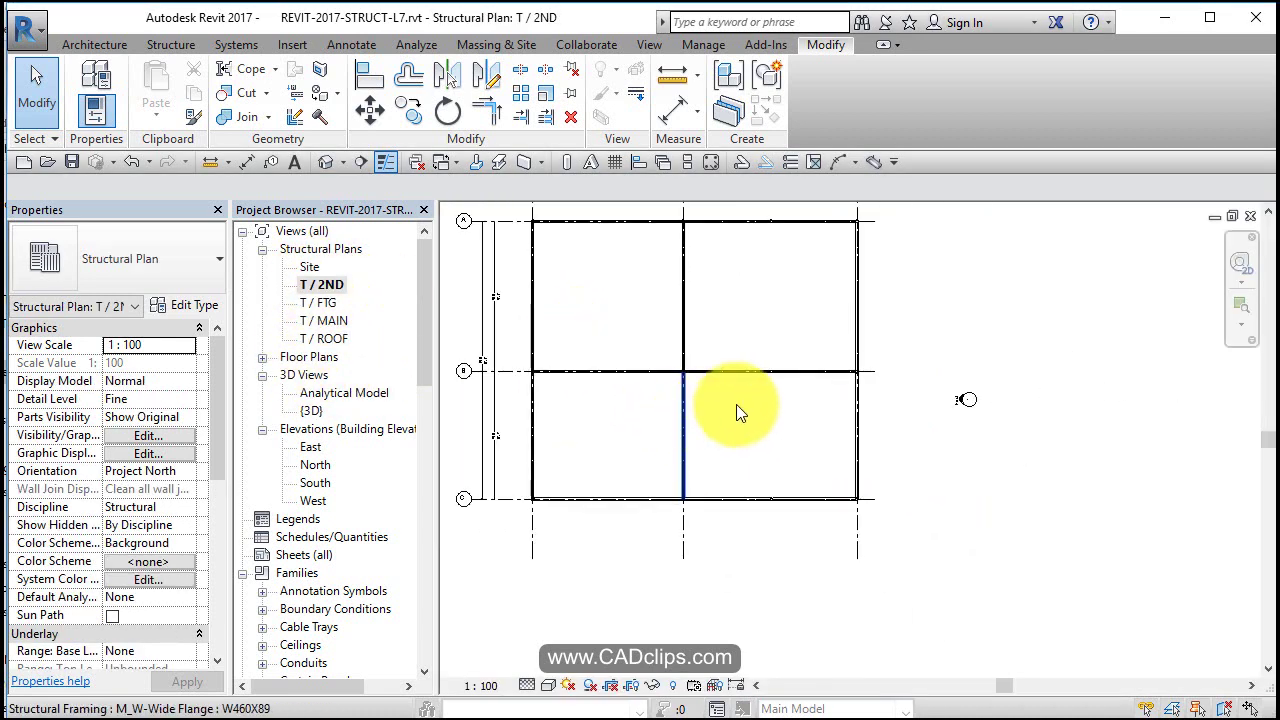
{"action": "middle_click_drag", "start_coordinate": [736, 404], "coordinate": [791, 416]}
{"action": "scroll", "coordinate": [814, 336], "scroll_direction": "up", "scroll_amount": 3}
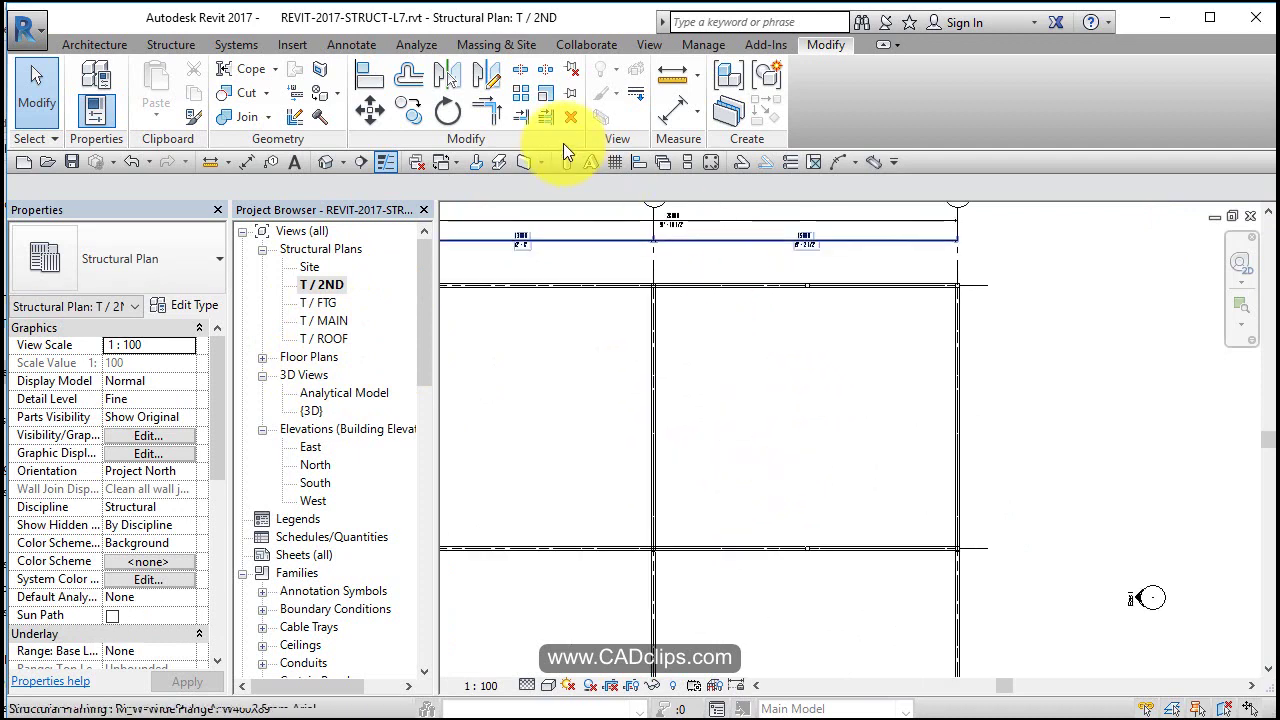
{"action": "scroll", "coordinate": [760, 309], "scroll_direction": "up", "scroll_amount": 1}
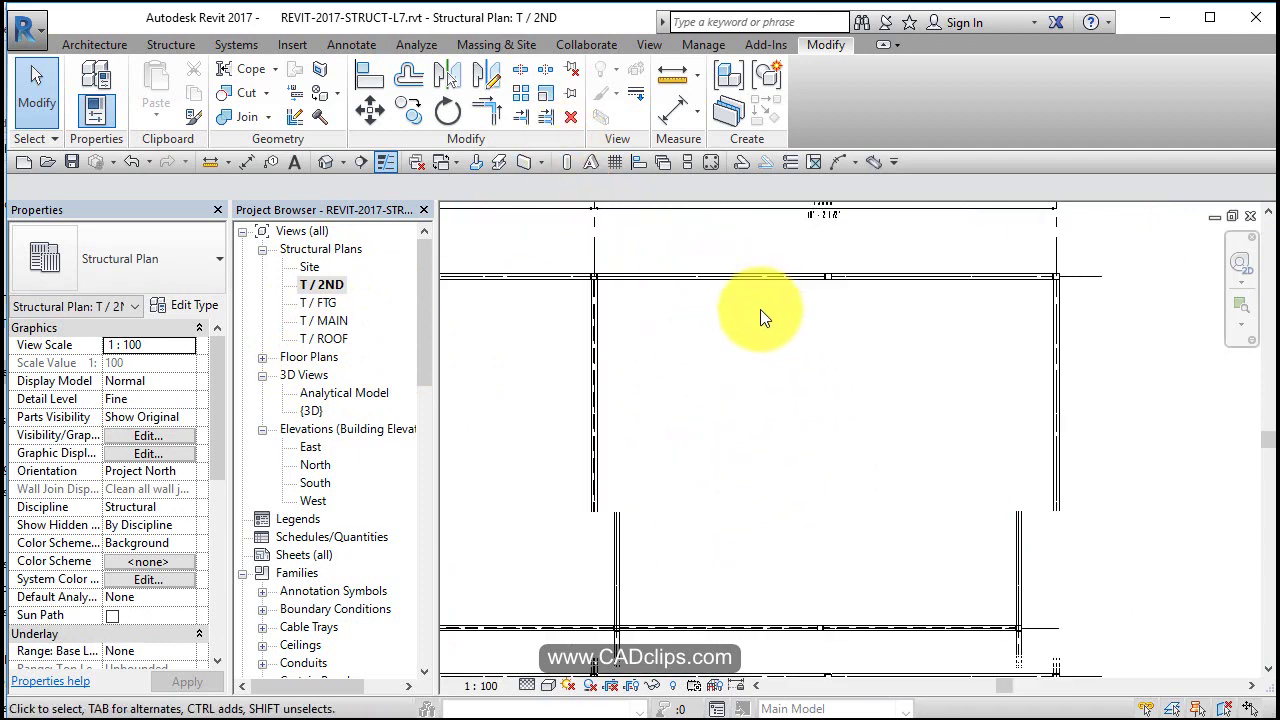
Draw a new W460X89 beam between two grid intersections, dividing the bay at midspan.
{"action": "left_click", "coordinate": [689, 281]}
{"action": "left_click", "coordinate": [767, 110]}
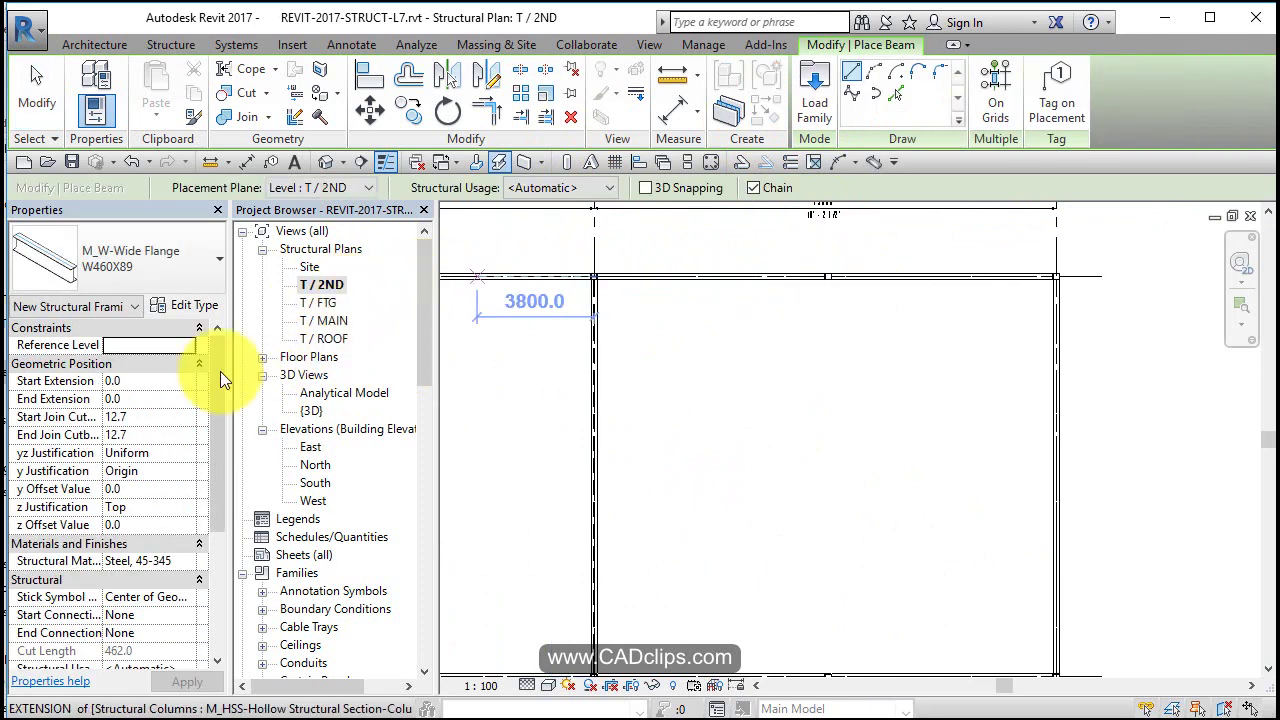
{"action": "left_click", "coordinate": [828, 277]}
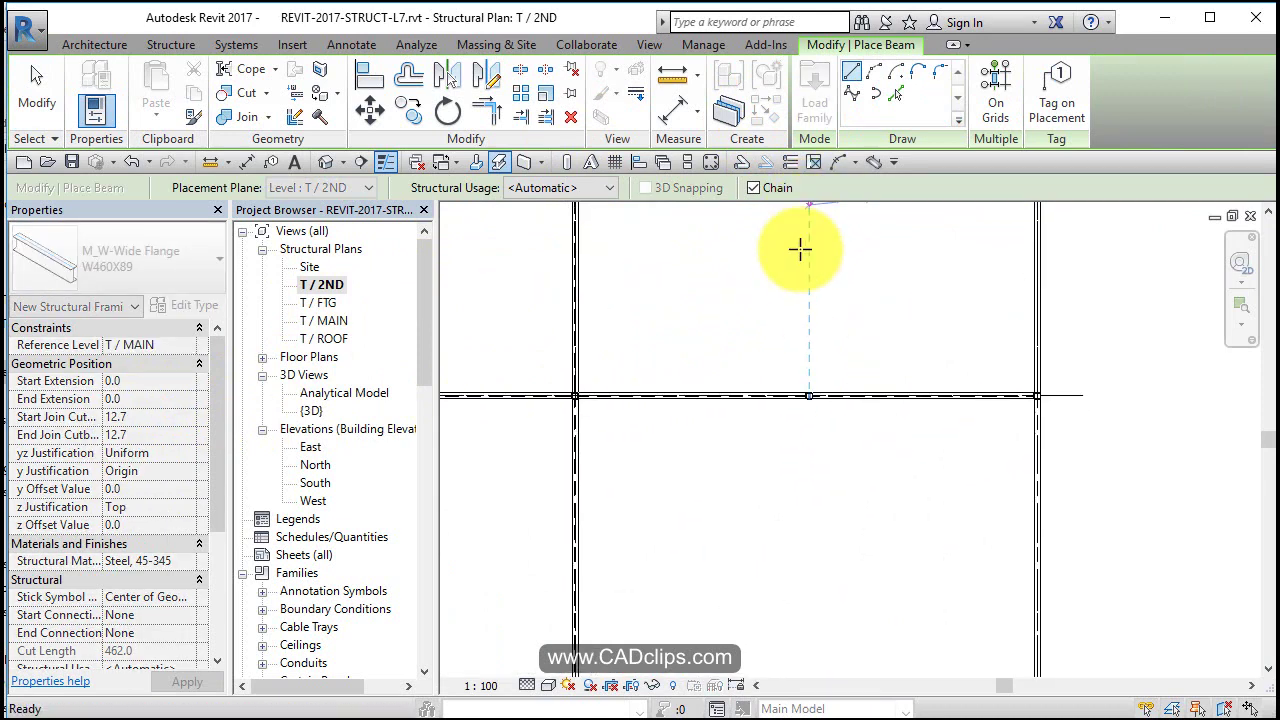
{"action": "left_click", "coordinate": [811, 394]}
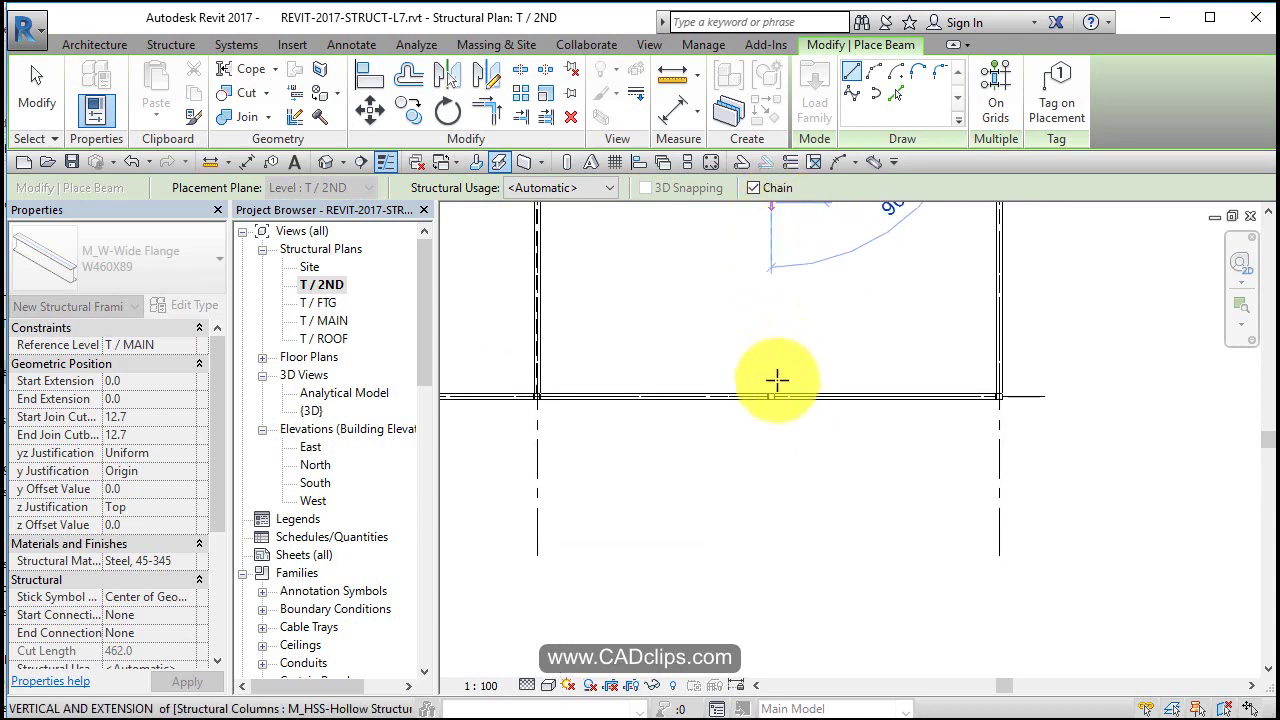
{"action": "key", "text": "Escape"}
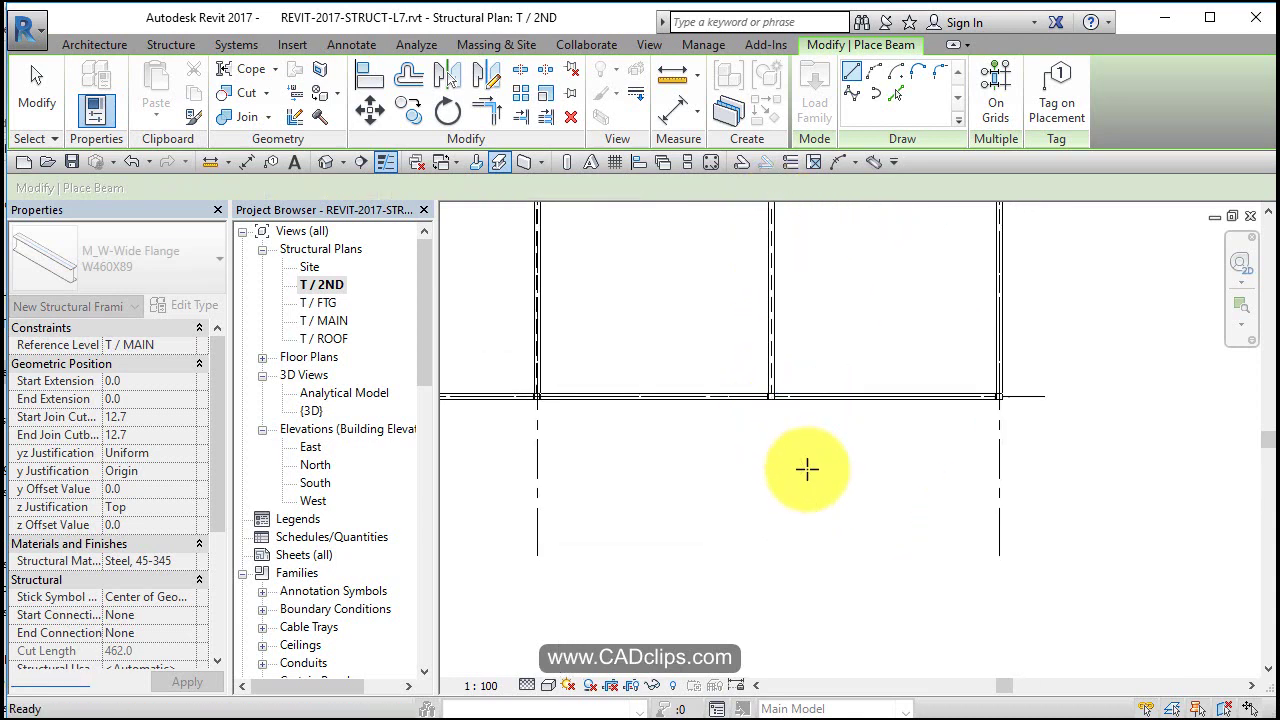
{"action": "key", "text": "Escape"}
{"action": "scroll", "coordinate": [800, 466], "scroll_direction": "down", "scroll_amount": 1}
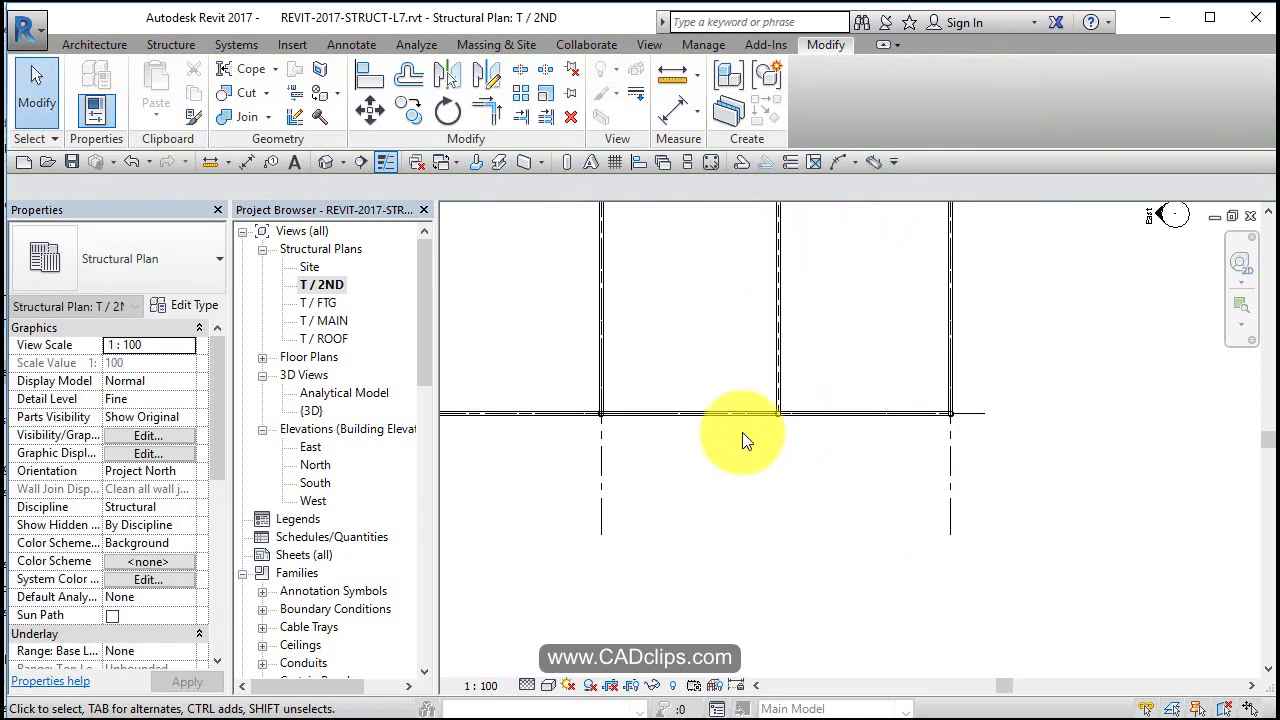
{"action": "left_click", "coordinate": [331, 163]}
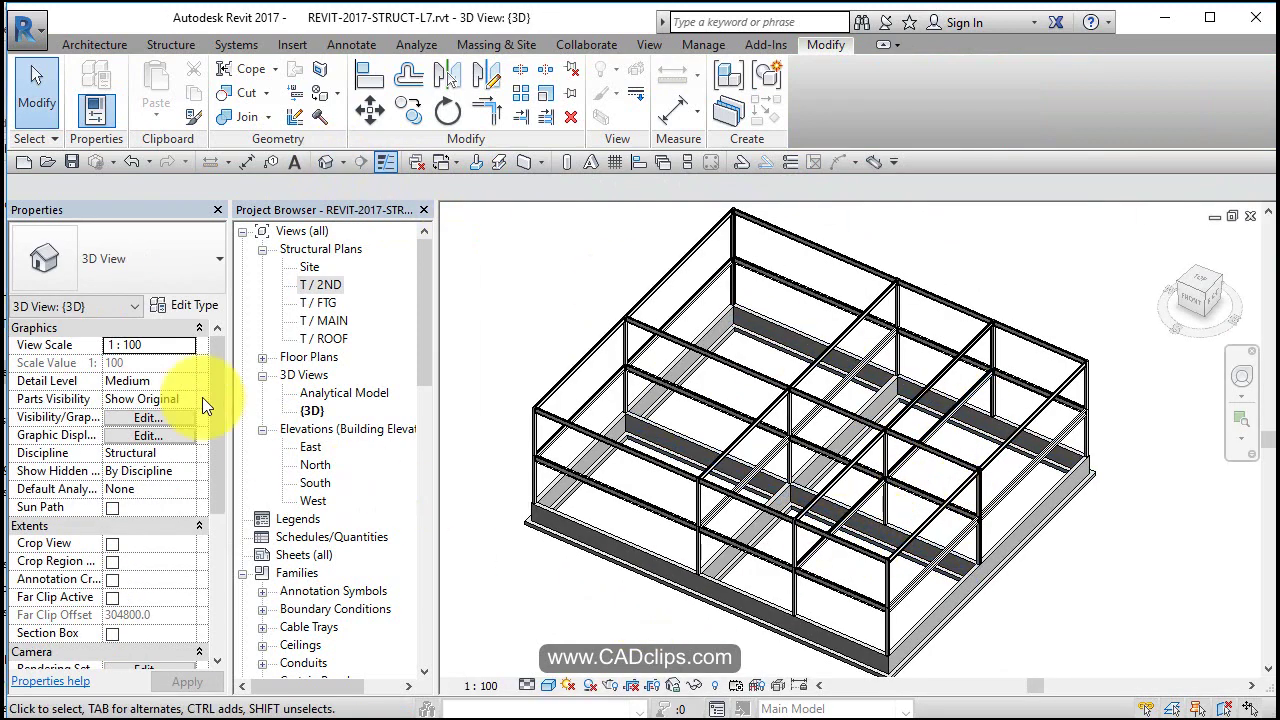
{"action": "double_click", "coordinate": [322, 285]}
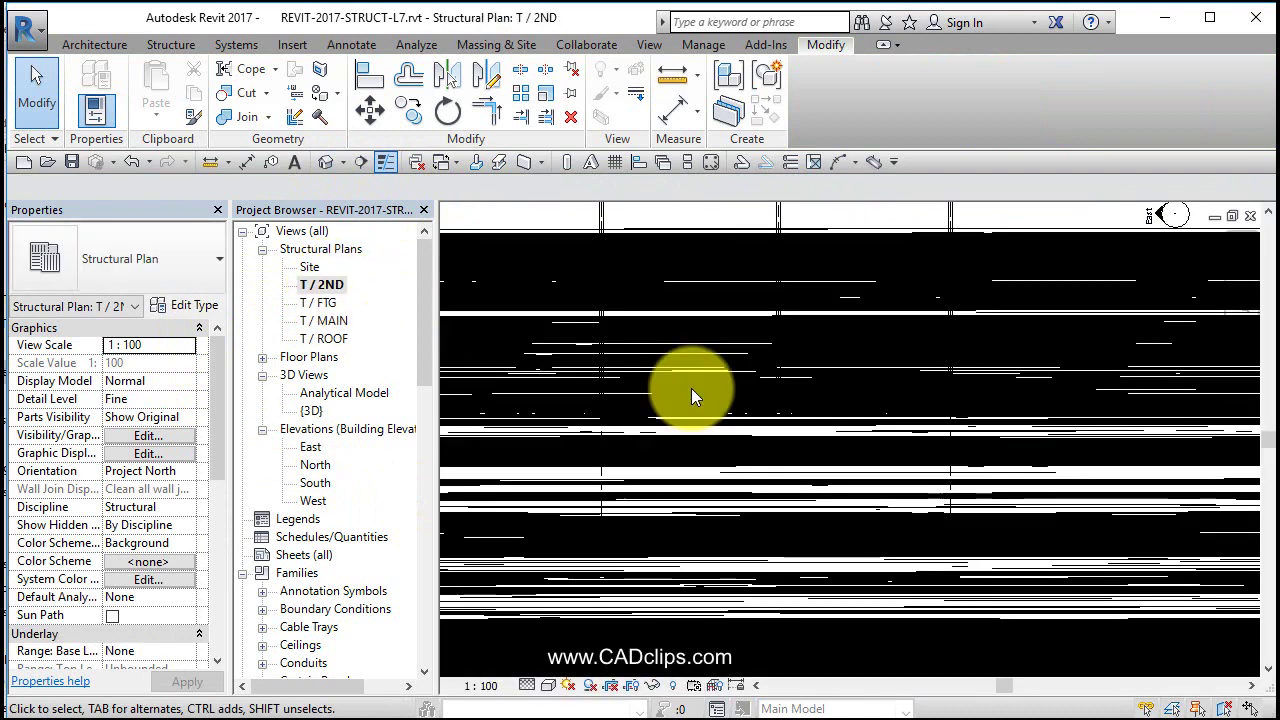
{"action": "scroll", "coordinate": [729, 429], "scroll_direction": "down", "scroll_amount": 2}
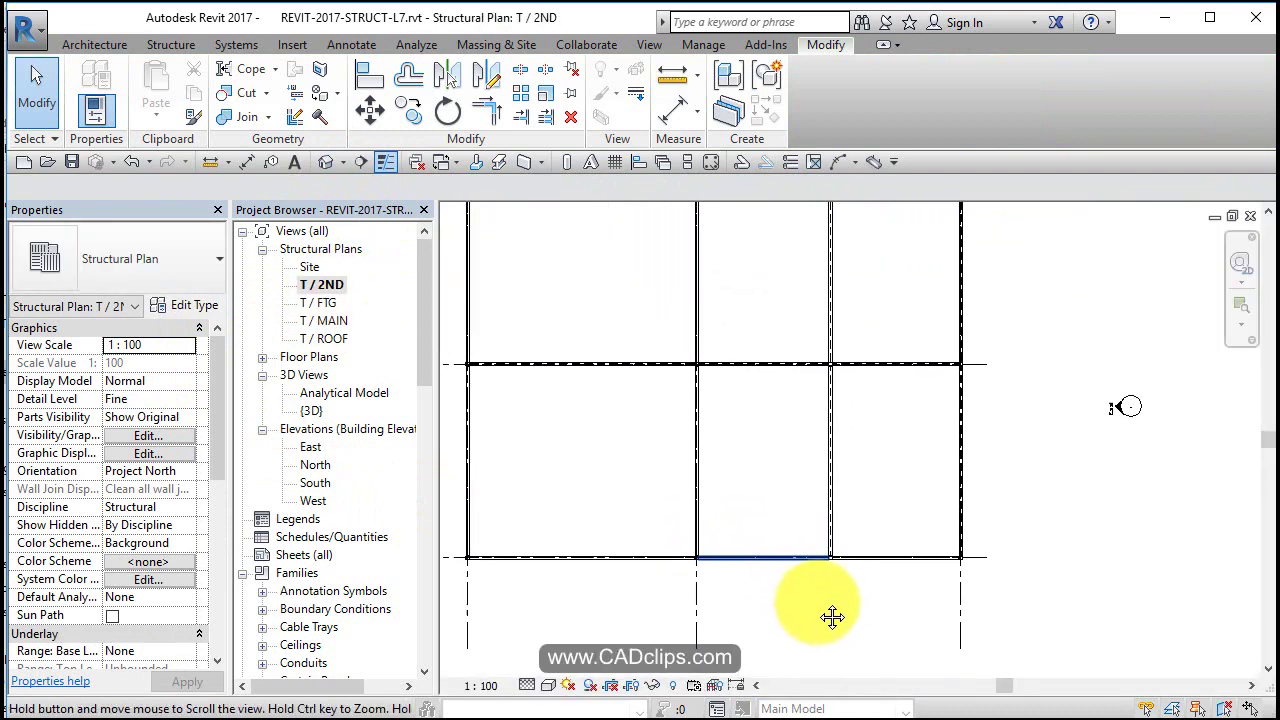
{"action": "middle_click_drag", "start_coordinate": [829, 614], "coordinate": [924, 546]}
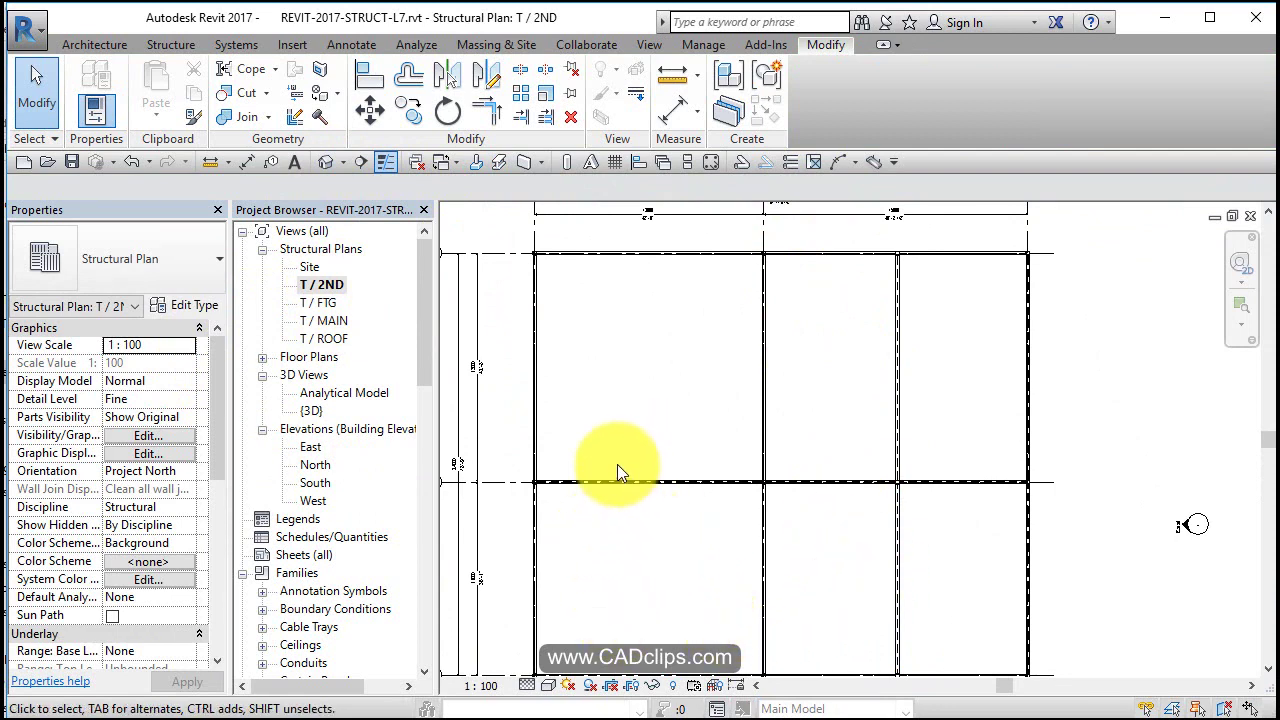
In Load Family, browse to the US Metric Structural Framing > Steel library folder.
{"action": "left_click", "coordinate": [292, 44]}
{"action": "left_click", "coordinate": [647, 92]}
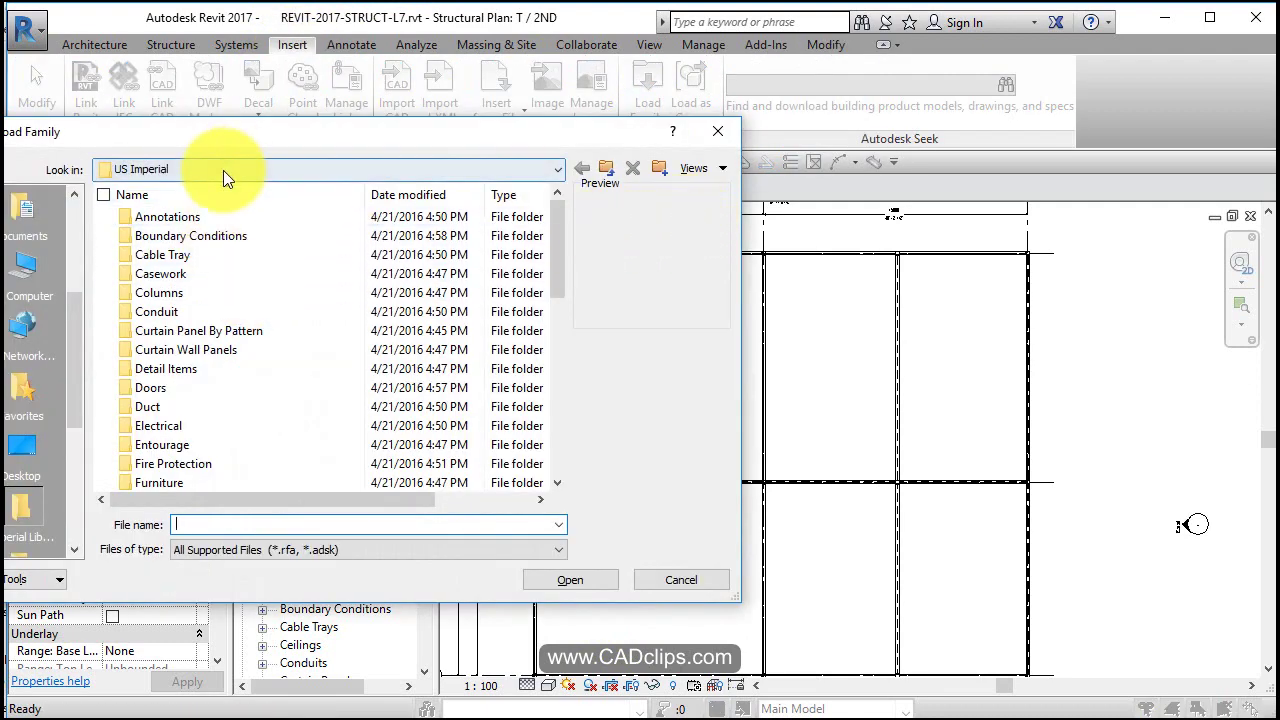
{"action": "left_click", "coordinate": [222, 172]}
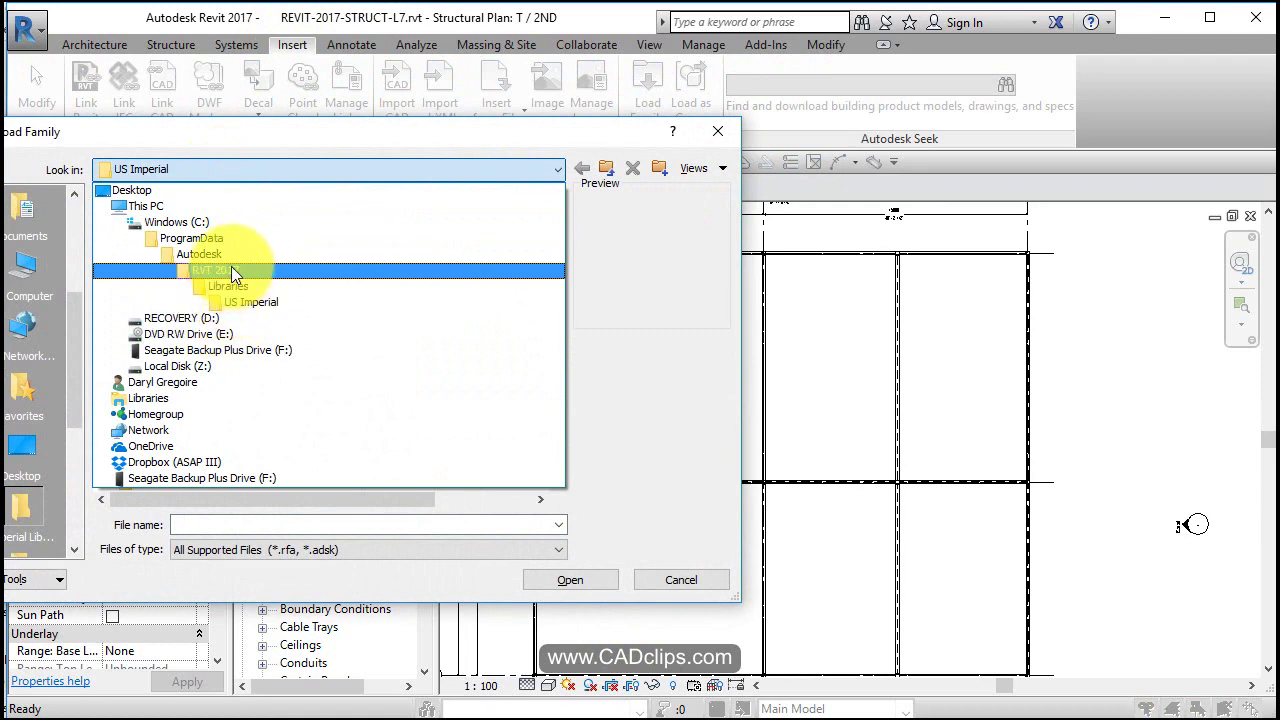
{"action": "left_click", "coordinate": [231, 266]}
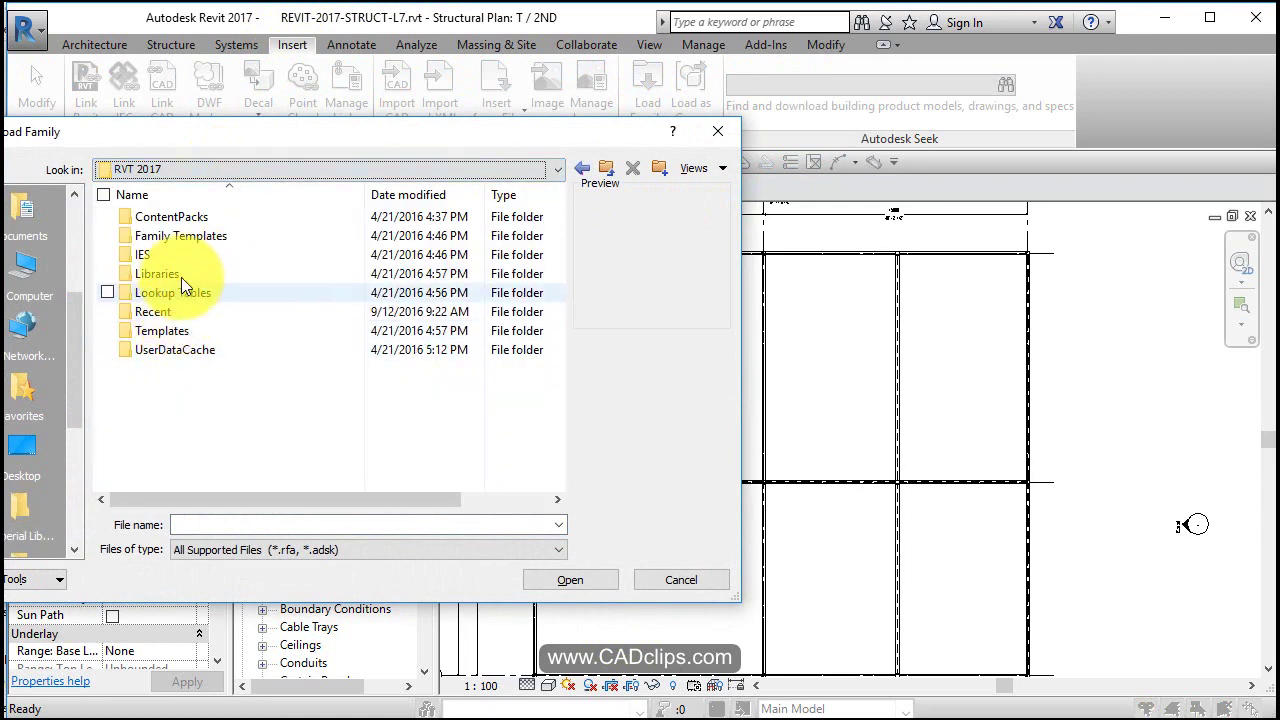
{"action": "double_click", "coordinate": [178, 276]}
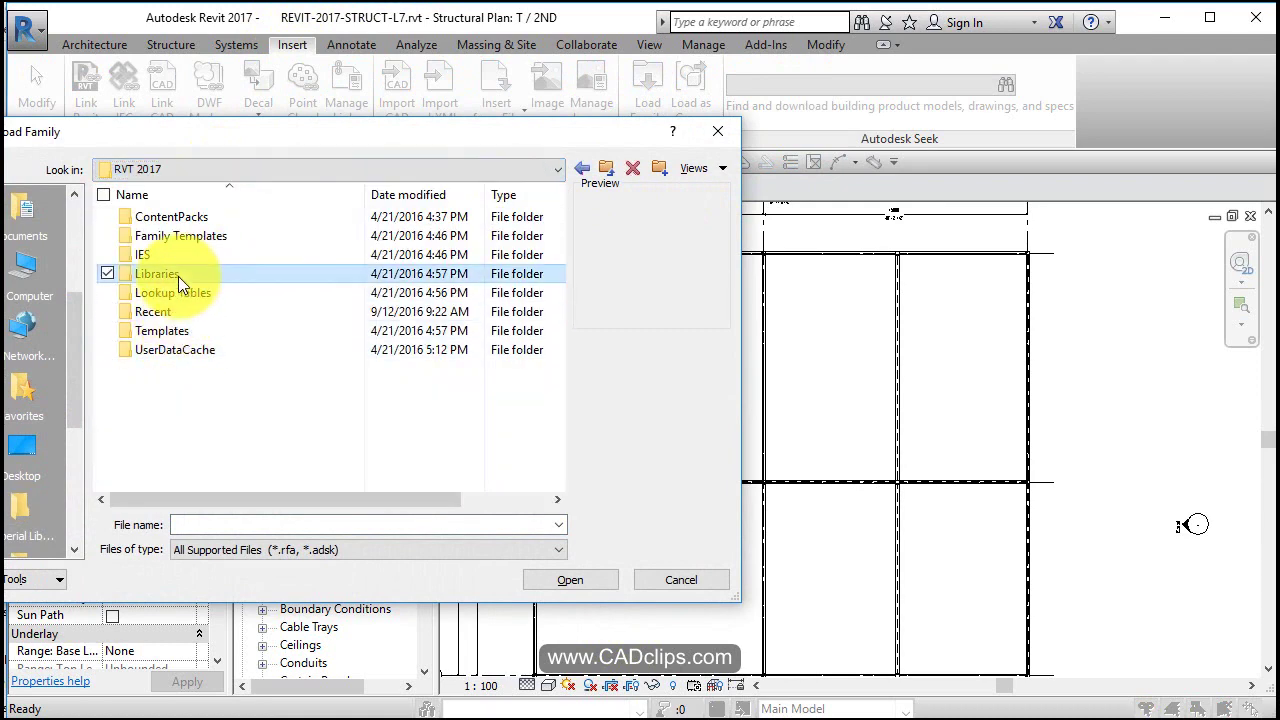
{"action": "left_click", "coordinate": [171, 276]}
{"action": "double_click", "coordinate": [171, 276]}
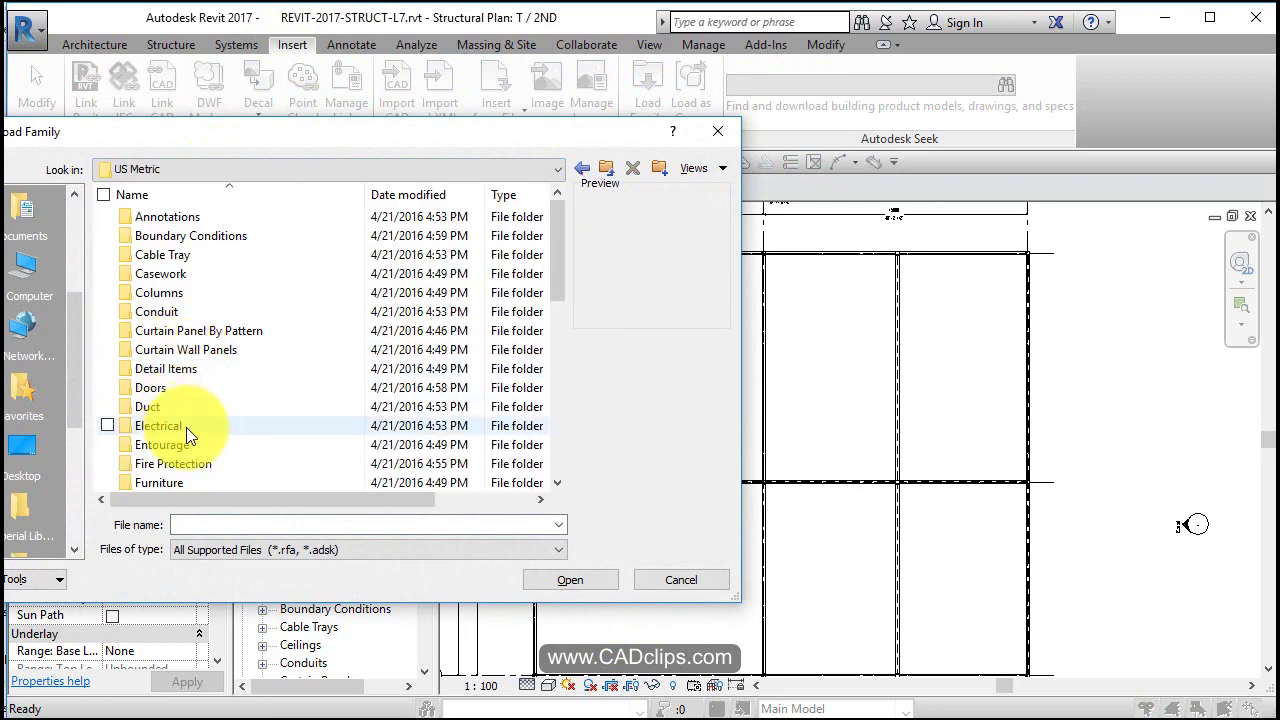
{"action": "scroll", "coordinate": [186, 427], "scroll_direction": "down", "scroll_amount": 6}
{"action": "double_click", "coordinate": [283, 426]}
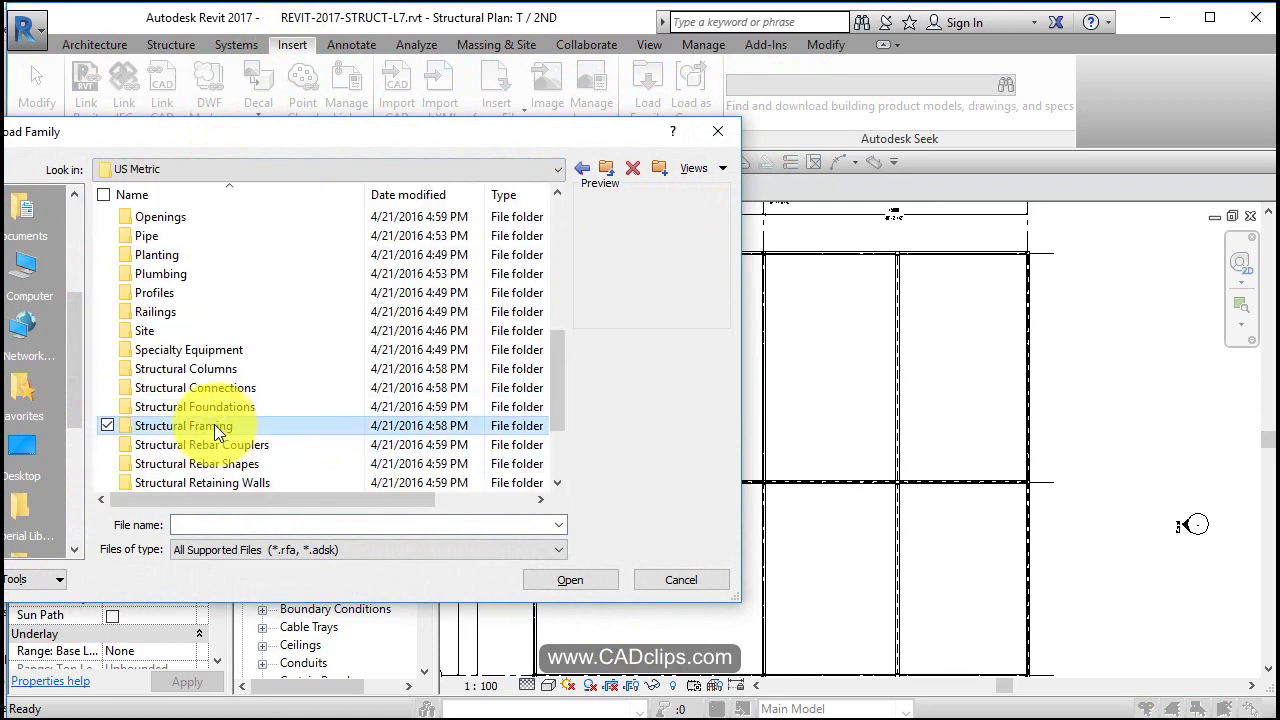
{"action": "double_click", "coordinate": [141, 275]}
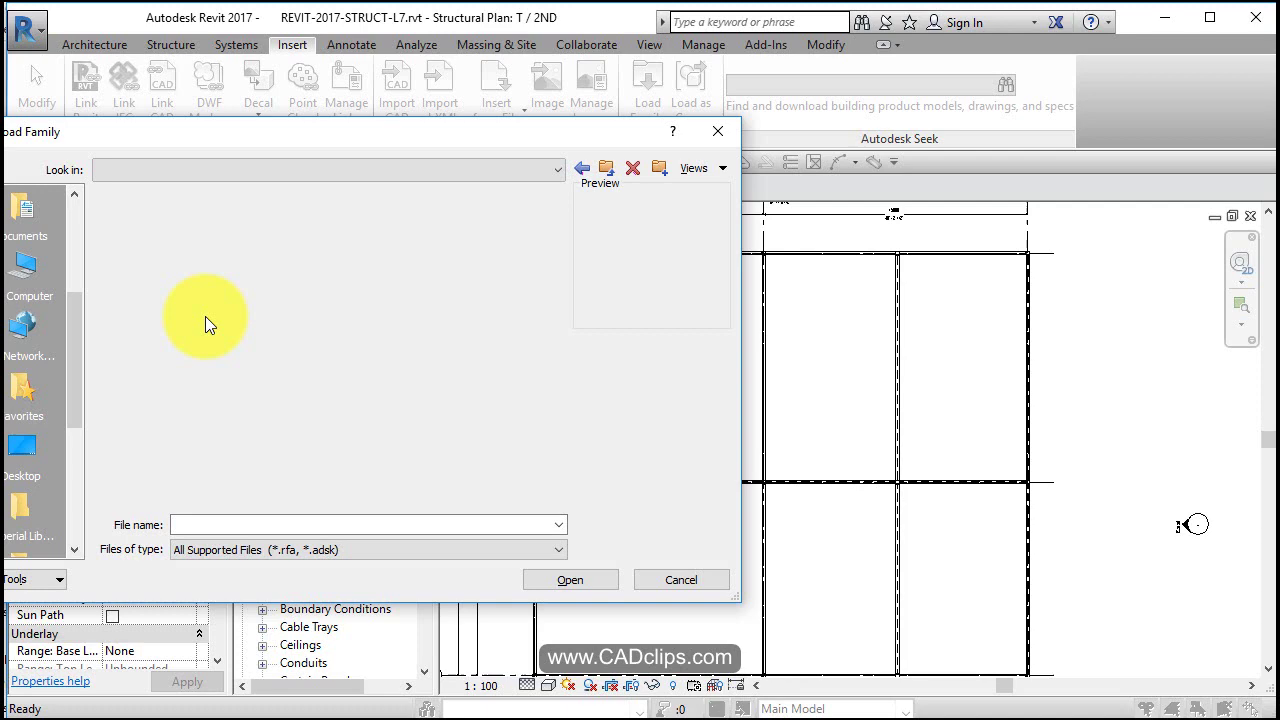
Select the M_K-Series Bar Joist-Angle Web.rfa family file.
{"action": "scroll", "coordinate": [230, 380], "scroll_direction": "down", "scroll_amount": 4}
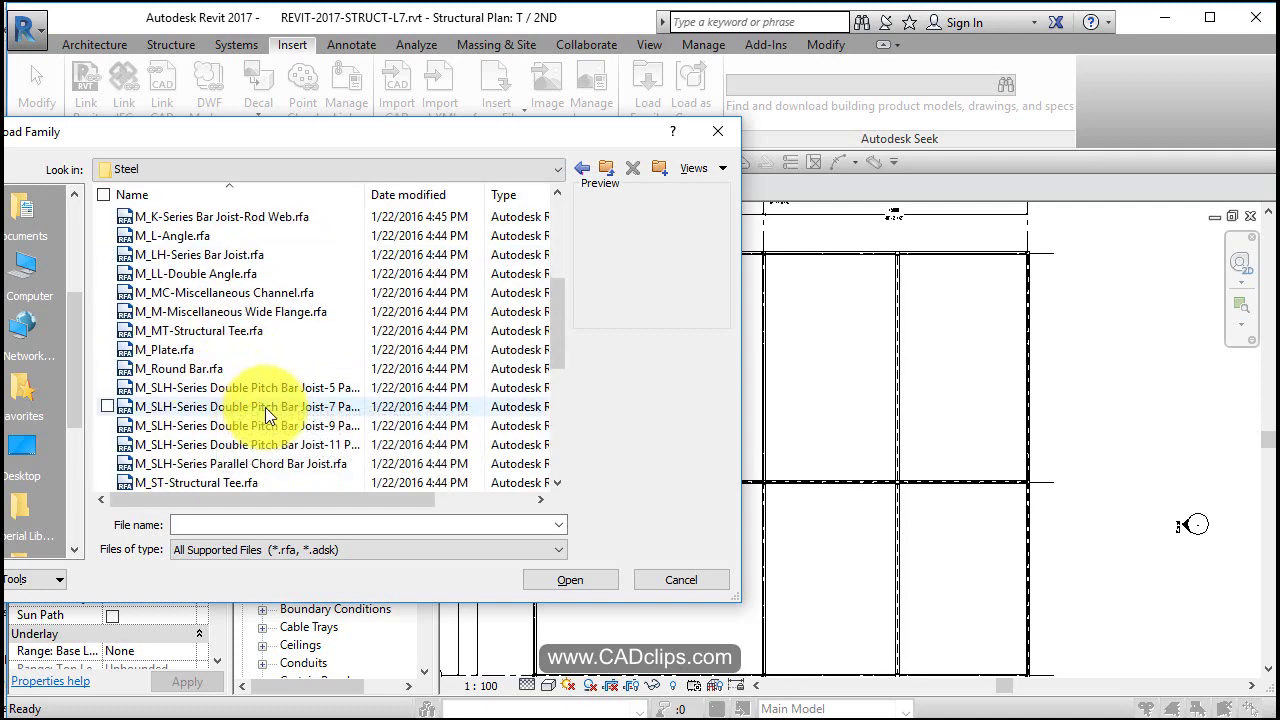
{"action": "scroll", "coordinate": [265, 407], "scroll_direction": "down", "scroll_amount": 3}
{"action": "scroll", "coordinate": [335, 390], "scroll_direction": "down", "scroll_amount": 3}
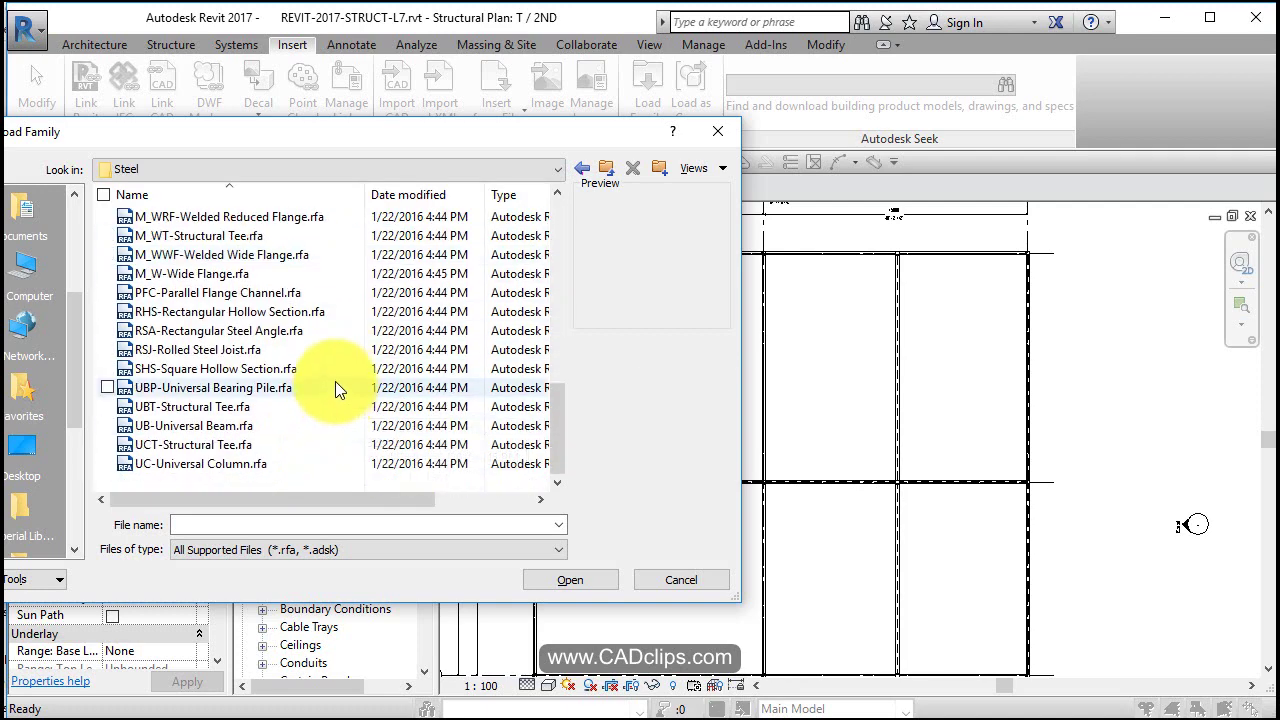
{"action": "scroll", "coordinate": [335, 390], "scroll_direction": "up", "scroll_amount": 2}
{"action": "scroll", "coordinate": [336, 388], "scroll_direction": "down", "scroll_amount": 2}
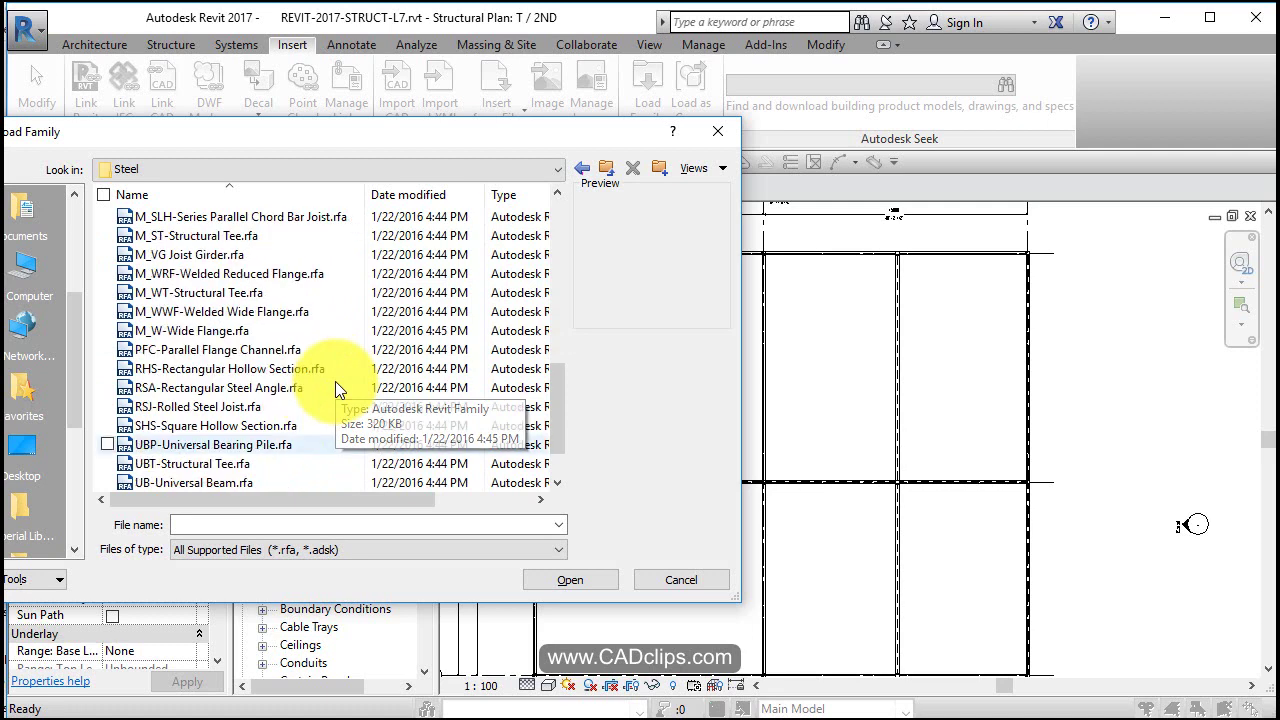
{"action": "scroll", "coordinate": [336, 388], "scroll_direction": "up", "scroll_amount": 1}
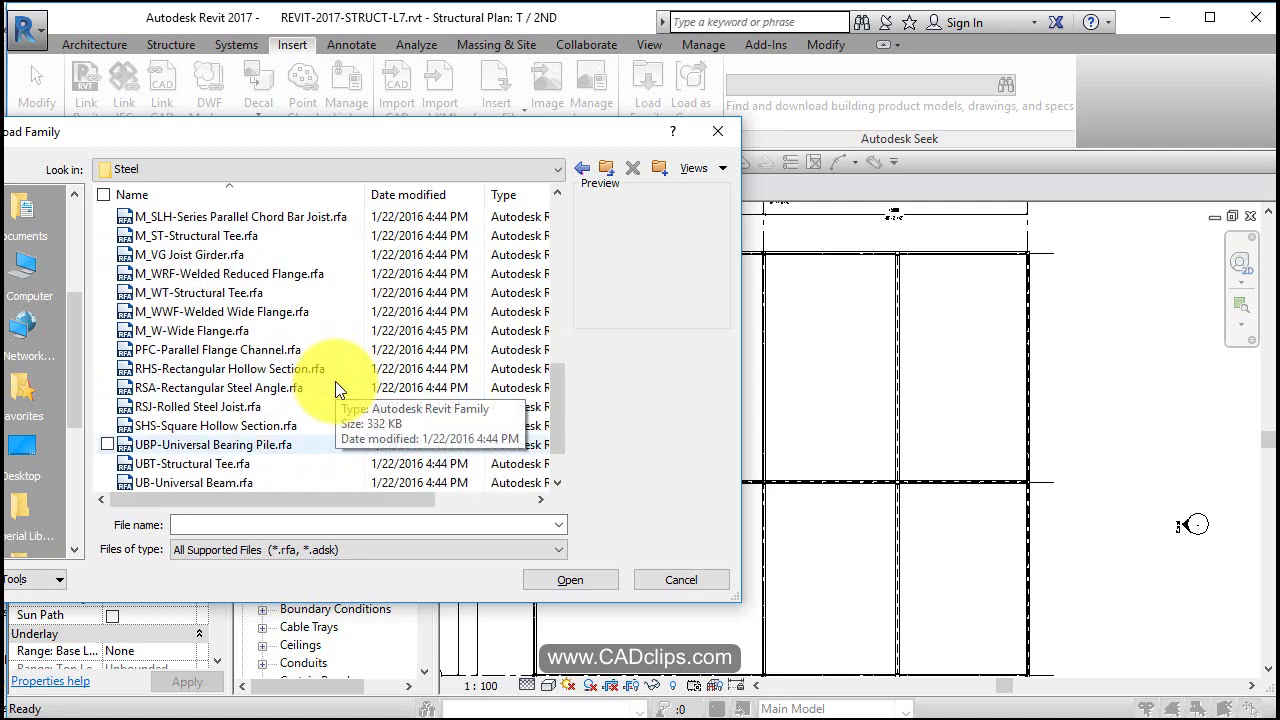
{"action": "scroll", "coordinate": [336, 388], "scroll_direction": "up", "scroll_amount": 2}
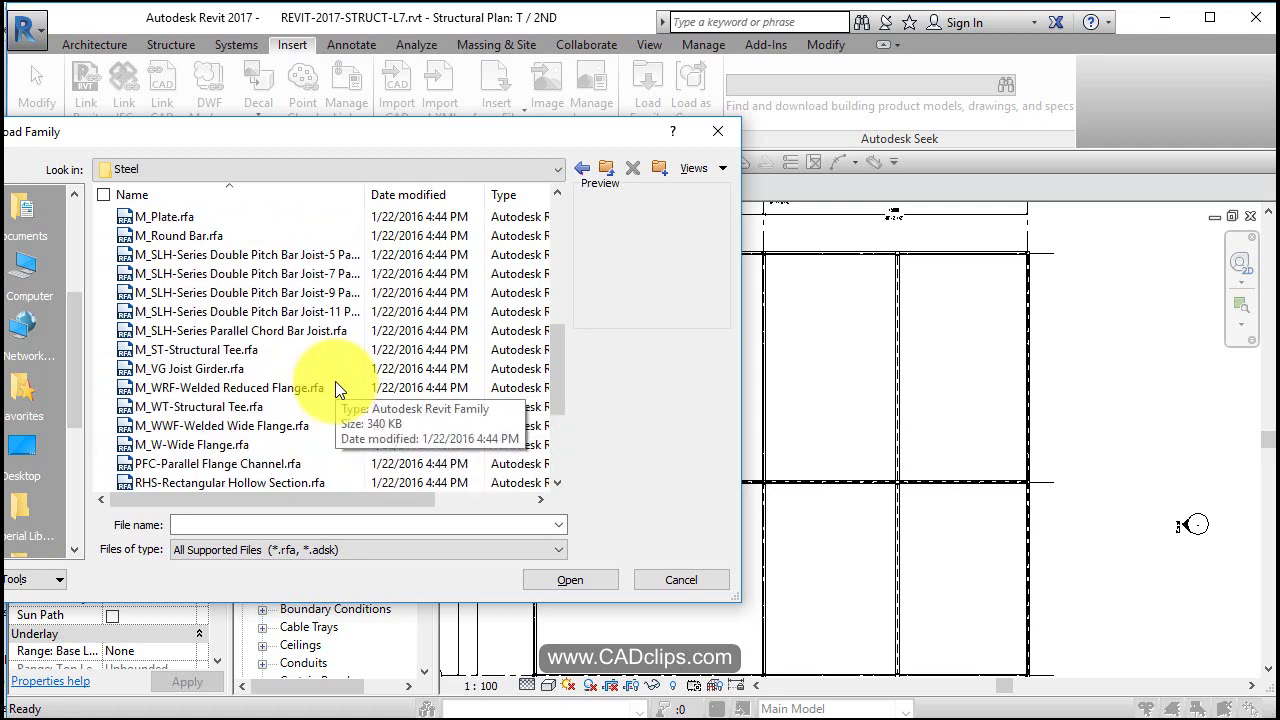
{"action": "scroll", "coordinate": [328, 316], "scroll_direction": "up", "scroll_amount": 1}
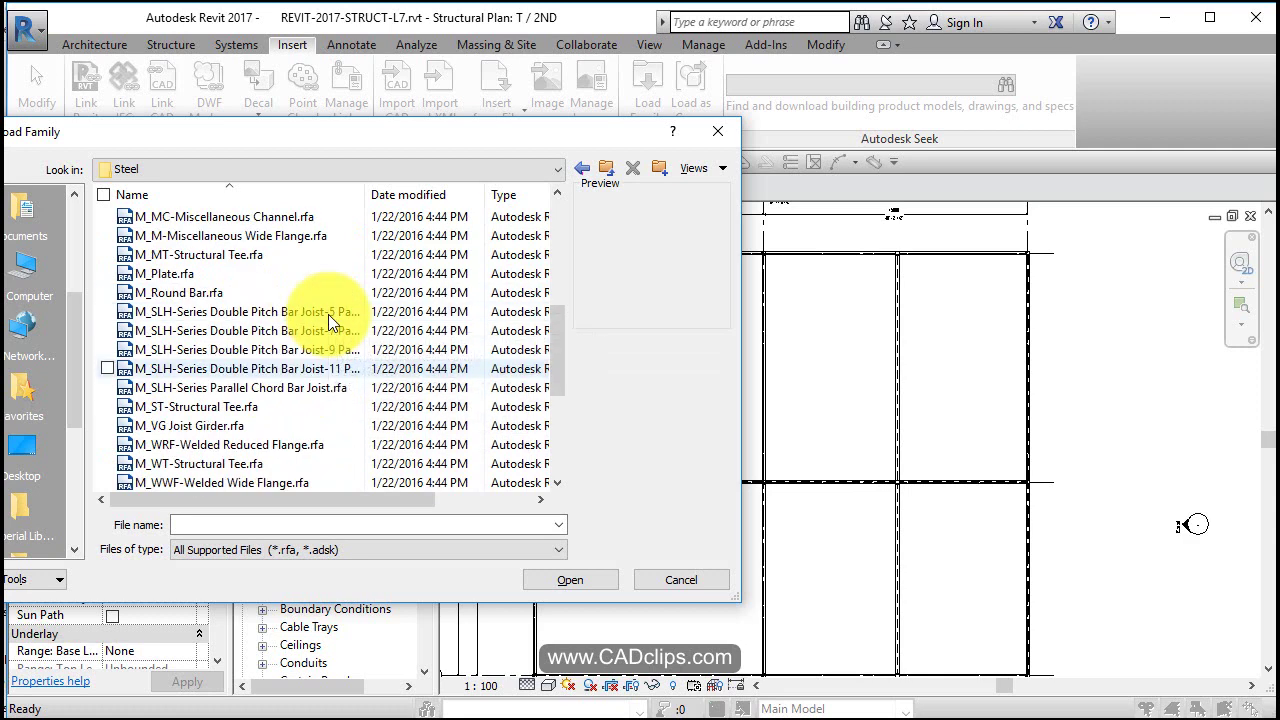
{"action": "scroll", "coordinate": [328, 314], "scroll_direction": "up", "scroll_amount": 2}
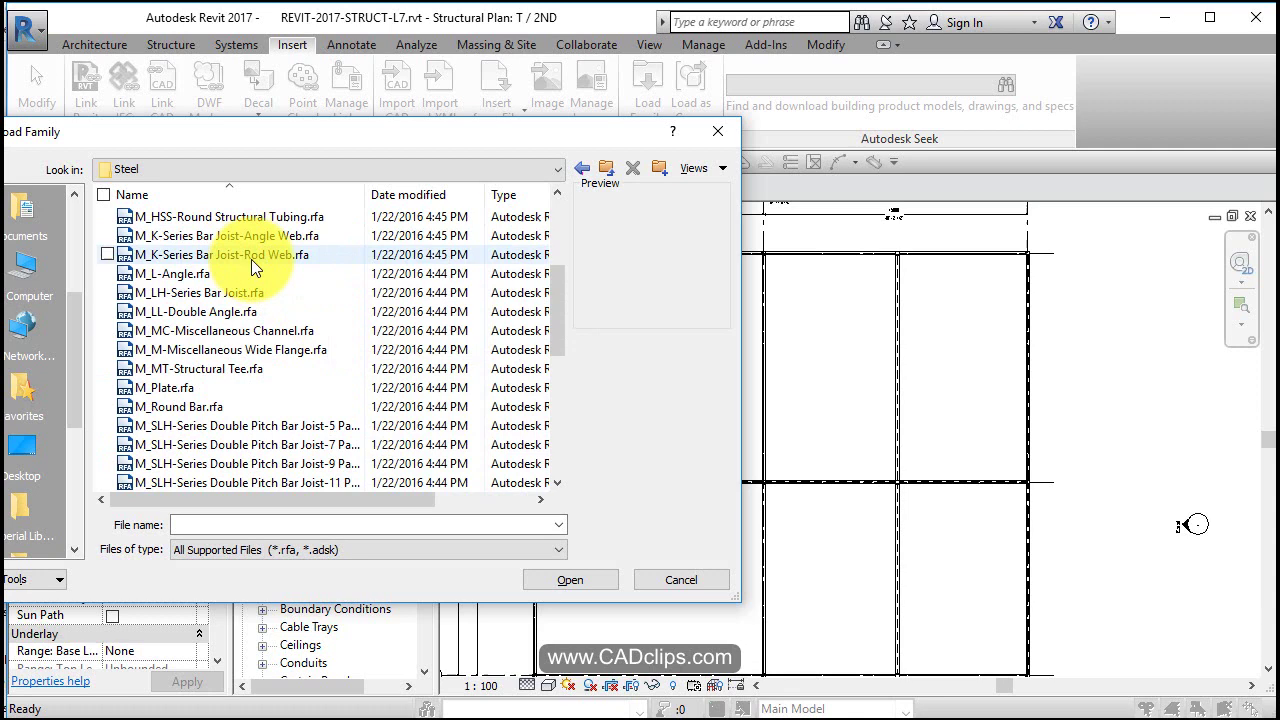
{"action": "mouse_move", "coordinate": [251, 259]}
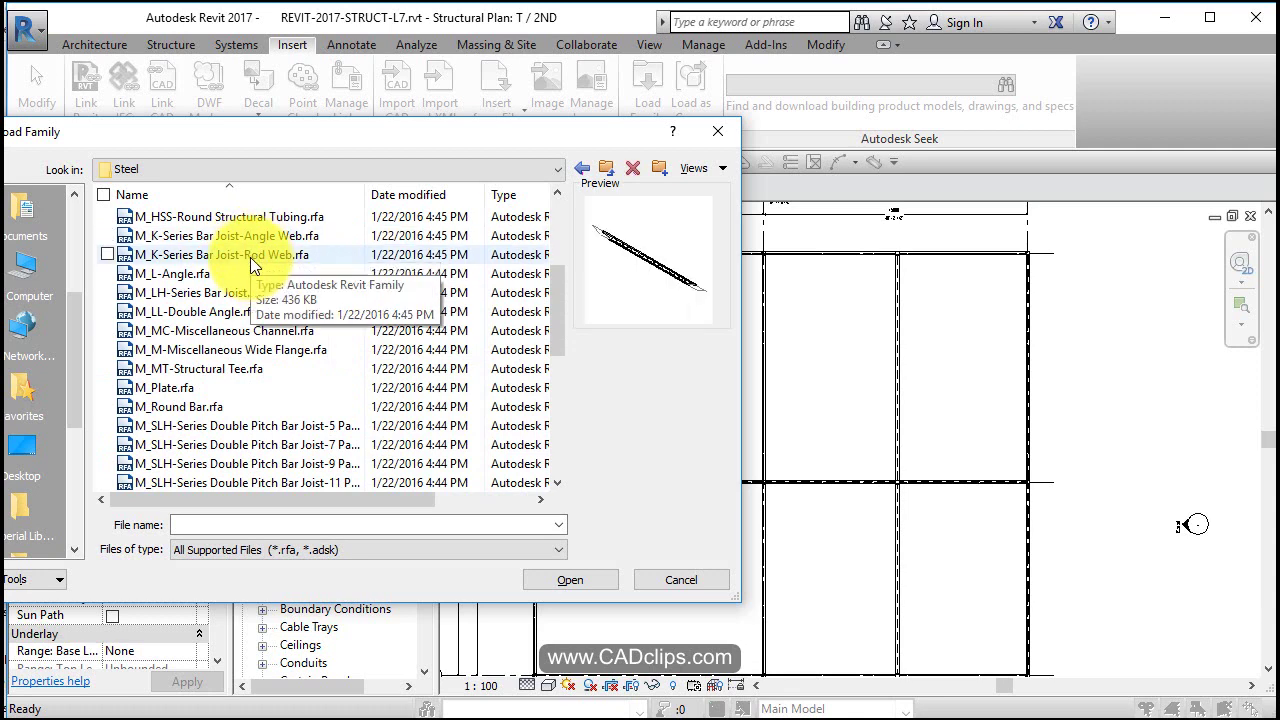
{"action": "left_click", "coordinate": [250, 257]}
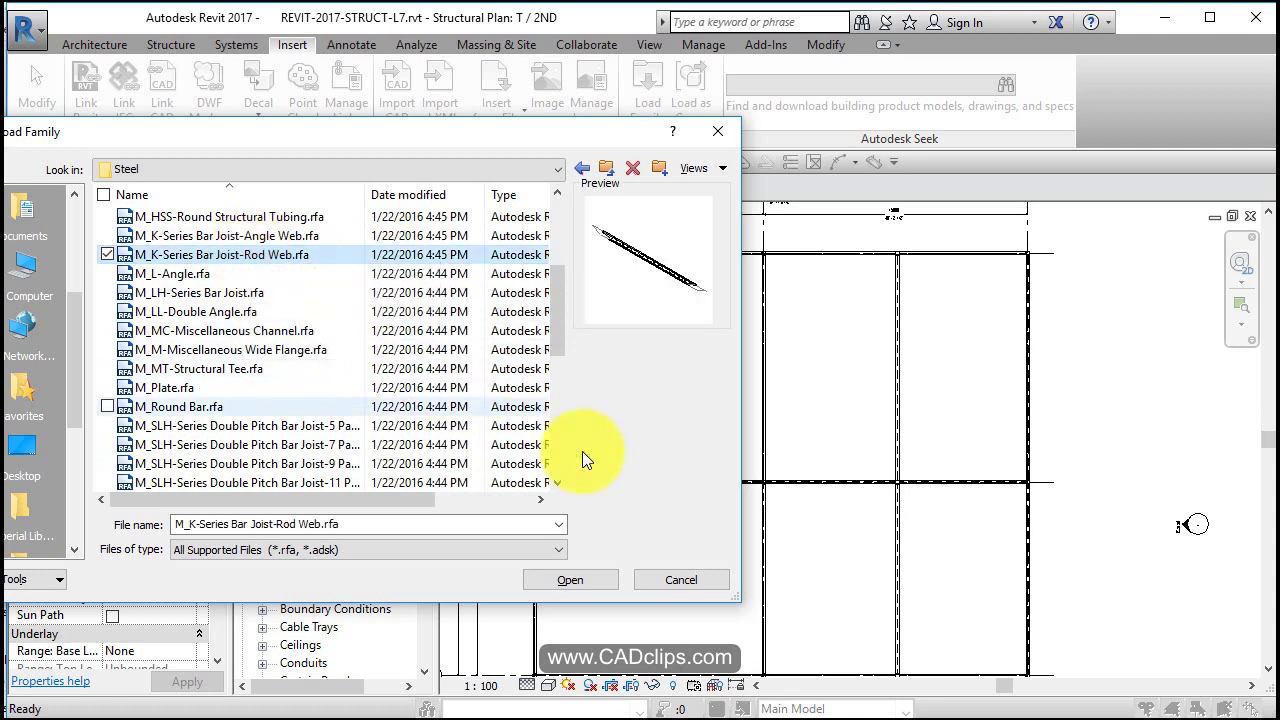
{"action": "left_click", "coordinate": [260, 238]}
Load the Angle Web bar joist family with only its 30K9 (762.0 depth) type.
{"action": "left_click", "coordinate": [568, 581]}
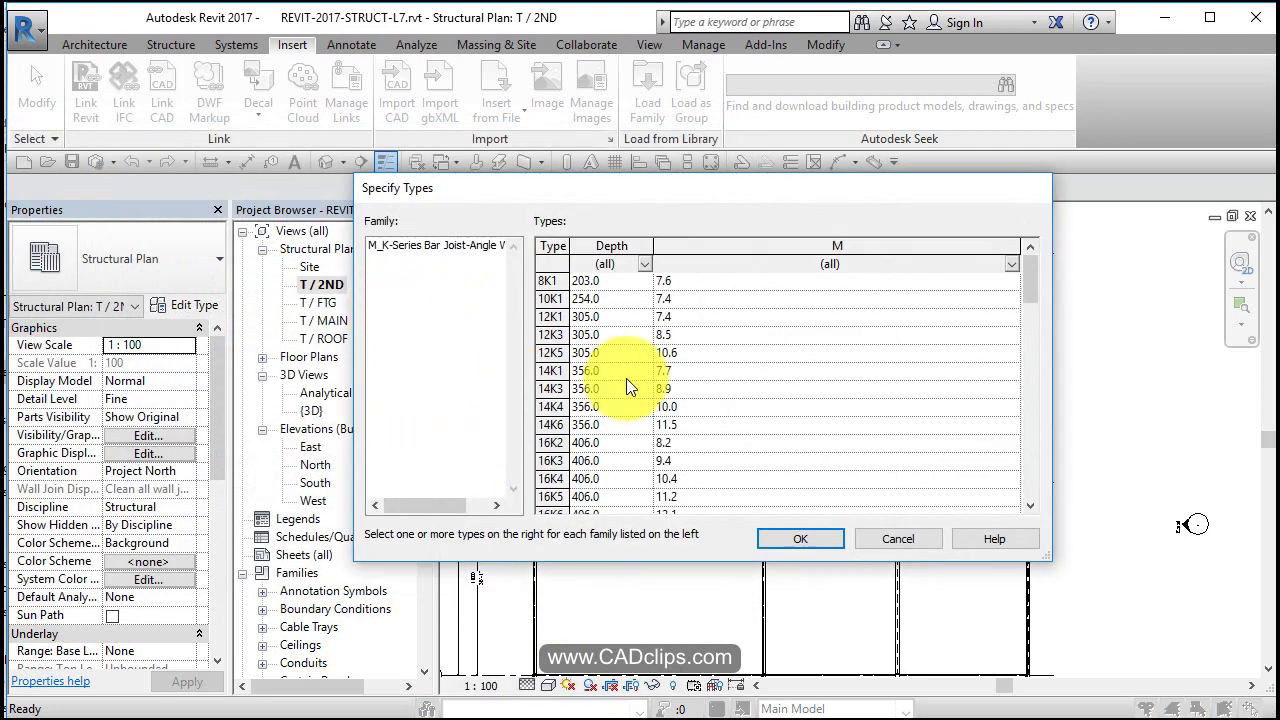
{"action": "scroll", "coordinate": [615, 390], "scroll_direction": "down", "scroll_amount": 8}
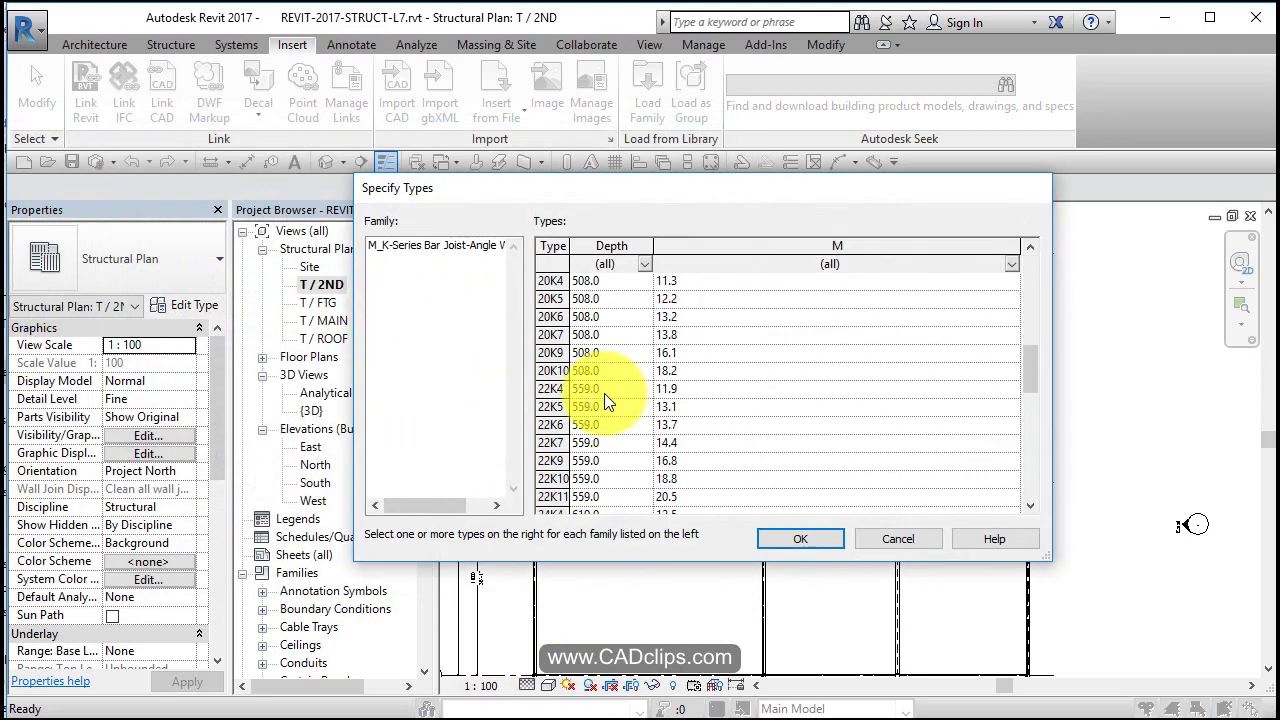
{"action": "scroll", "coordinate": [604, 395], "scroll_direction": "up", "scroll_amount": 4}
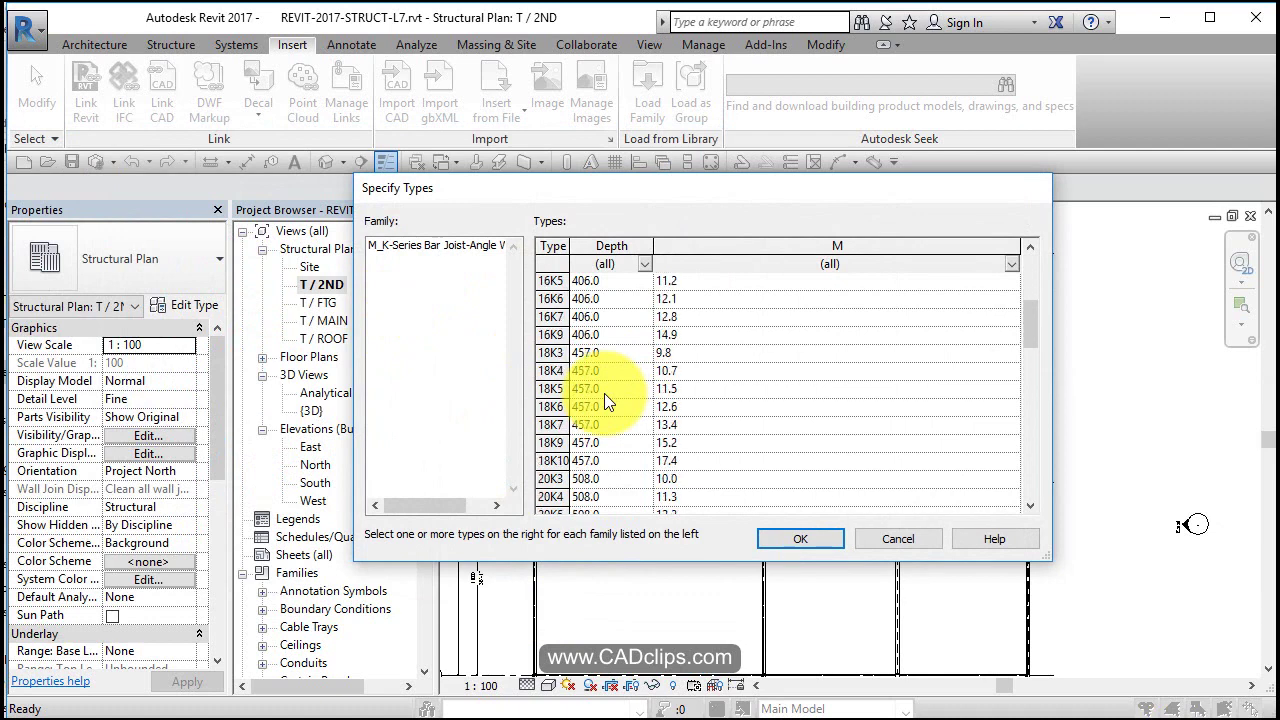
{"action": "scroll", "coordinate": [604, 393], "scroll_direction": "down", "scroll_amount": 10}
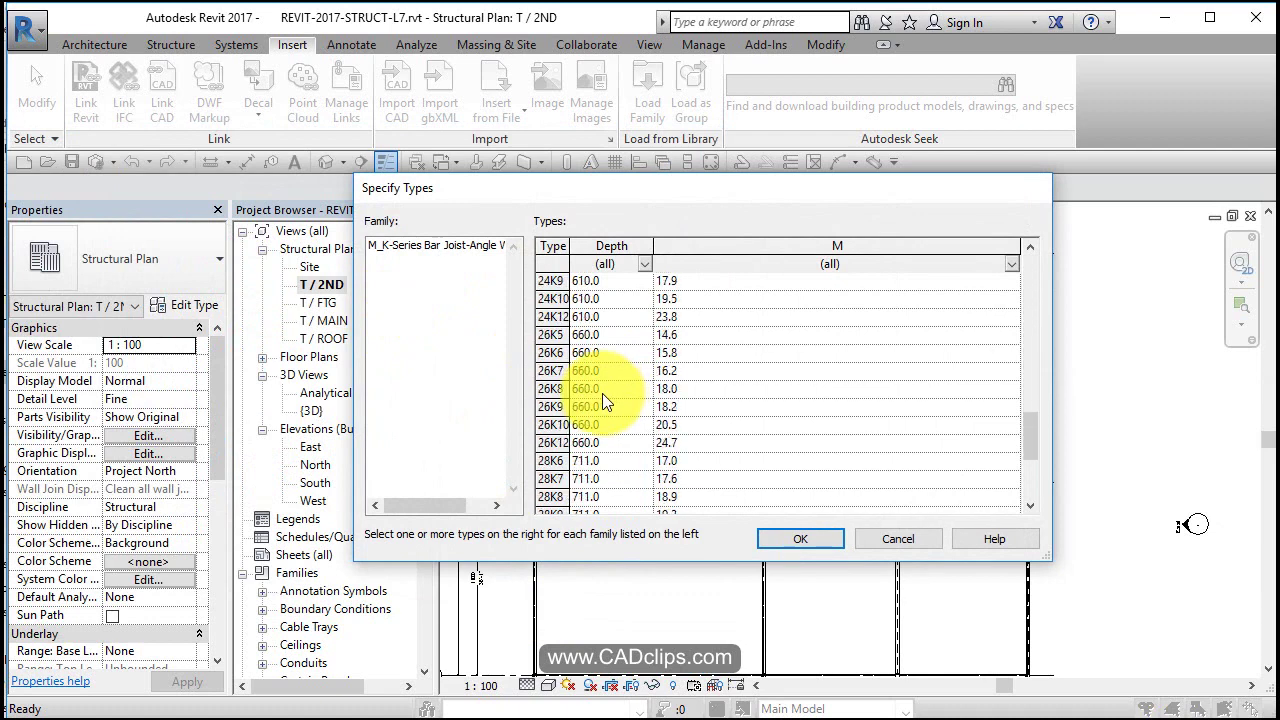
{"action": "scroll", "coordinate": [602, 393], "scroll_direction": "down", "scroll_amount": 4}
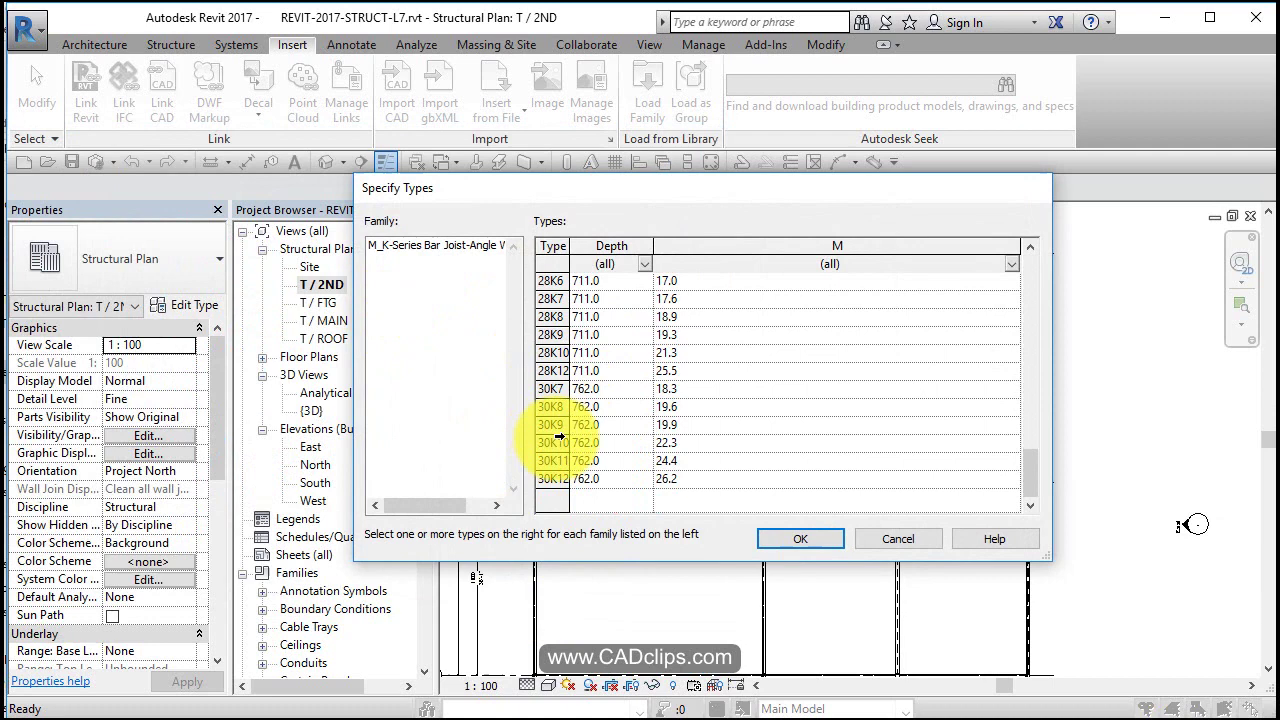
{"action": "left_click", "coordinate": [556, 426]}
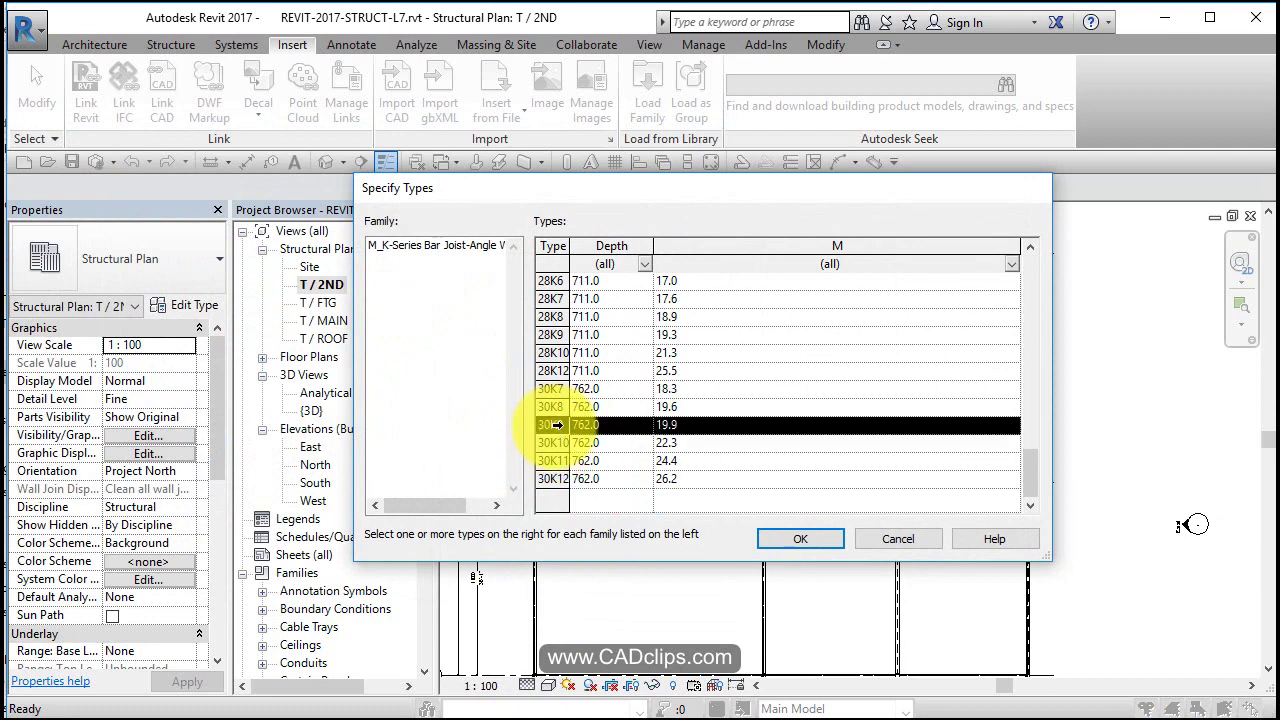
{"action": "left_click", "coordinate": [798, 540]}
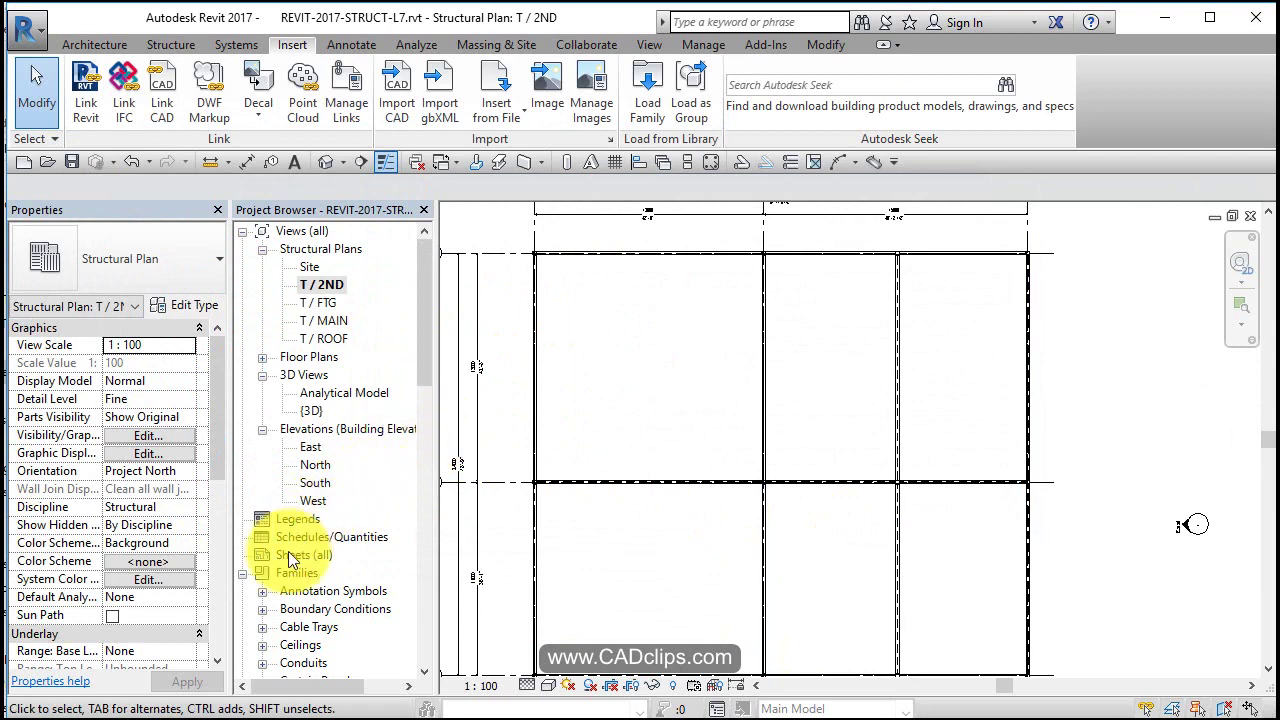
Expand M_K-Series Bar Joist under Structural Framing to list its 8K1, 12K1 and 30K9 types.
{"action": "scroll", "coordinate": [287, 580], "scroll_direction": "down", "scroll_amount": 3}
{"action": "scroll", "coordinate": [288, 570], "scroll_direction": "down", "scroll_amount": 10}
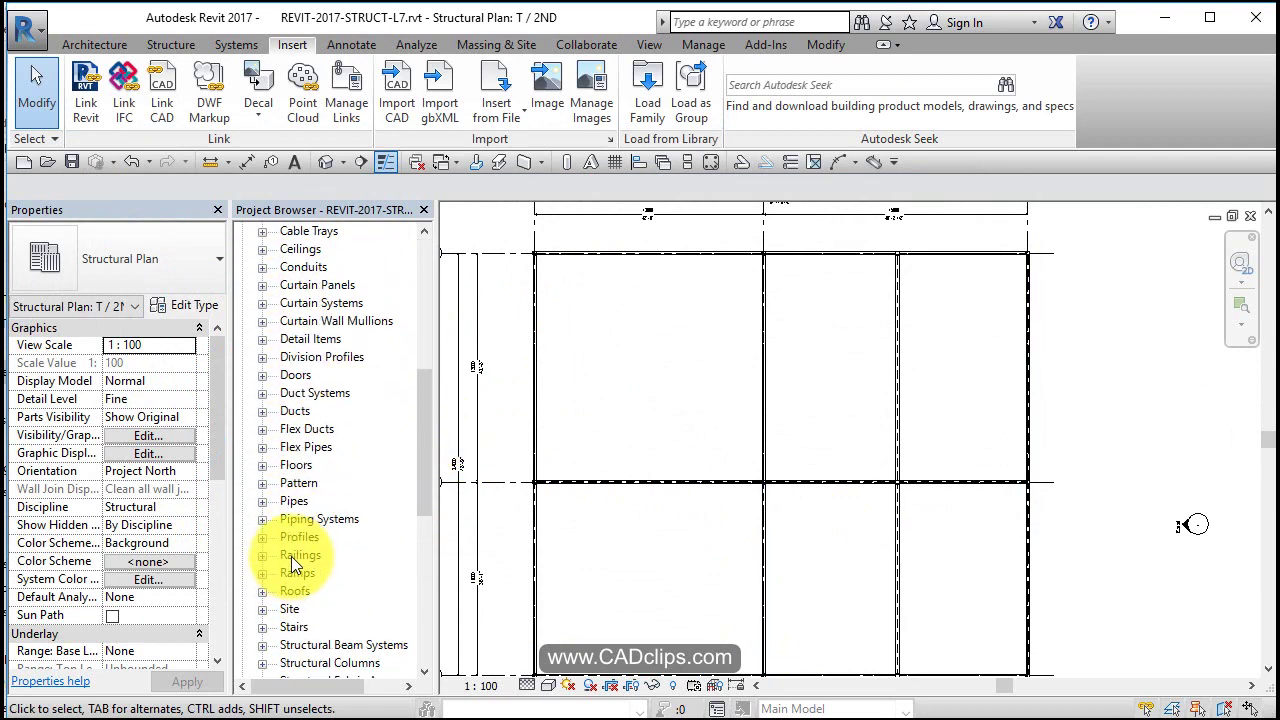
{"action": "scroll", "coordinate": [325, 586], "scroll_direction": "down", "scroll_amount": 3}
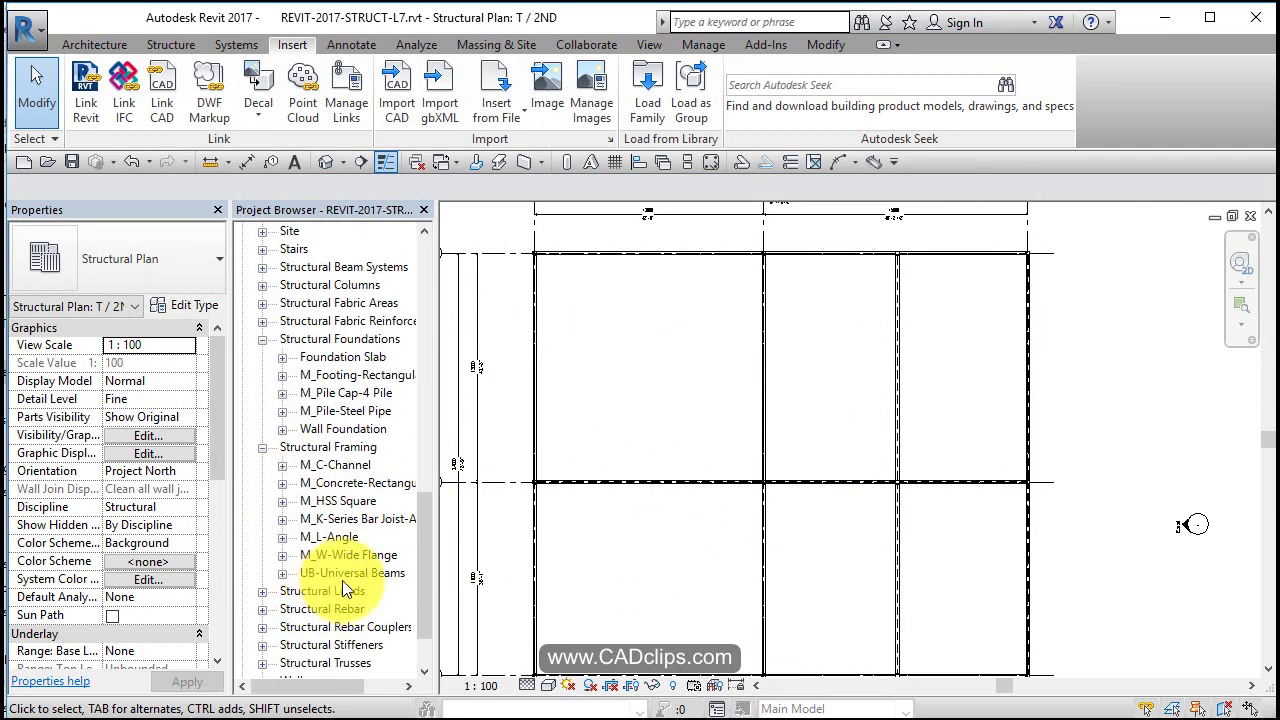
{"action": "left_click", "coordinate": [283, 519]}
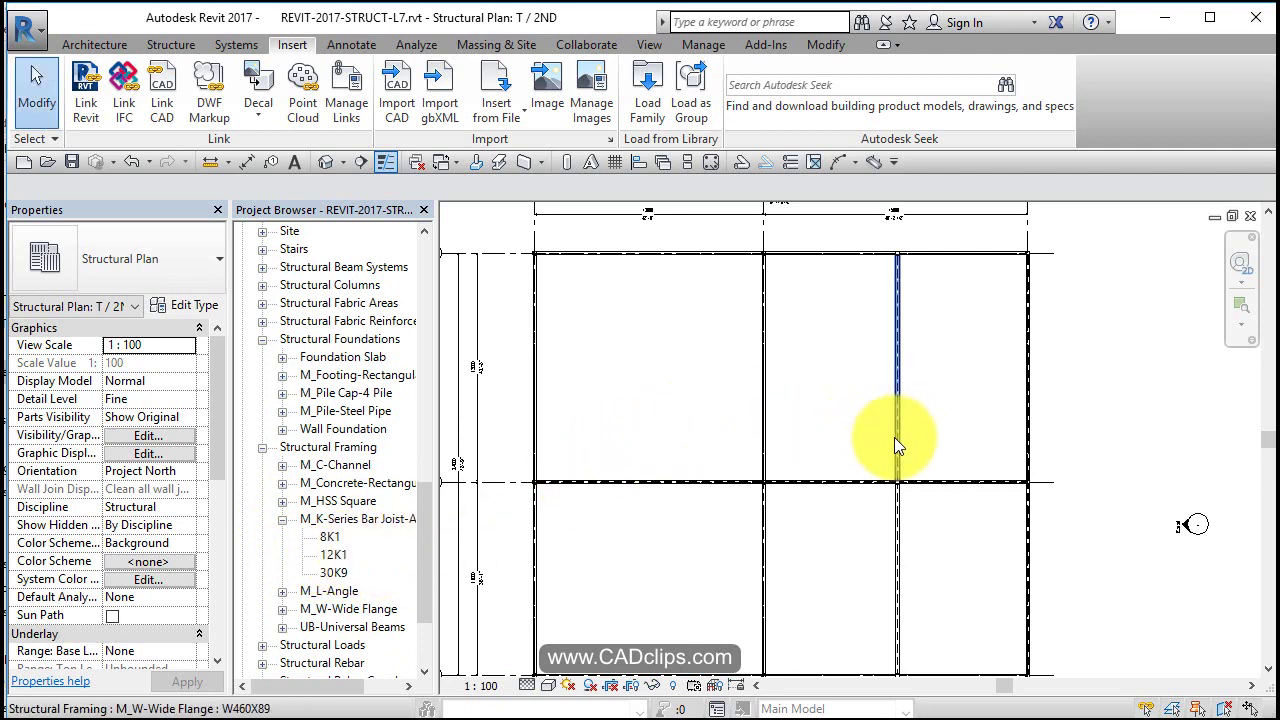
{"action": "middle_click_drag", "start_coordinate": [894, 437], "coordinate": [945, 444]}
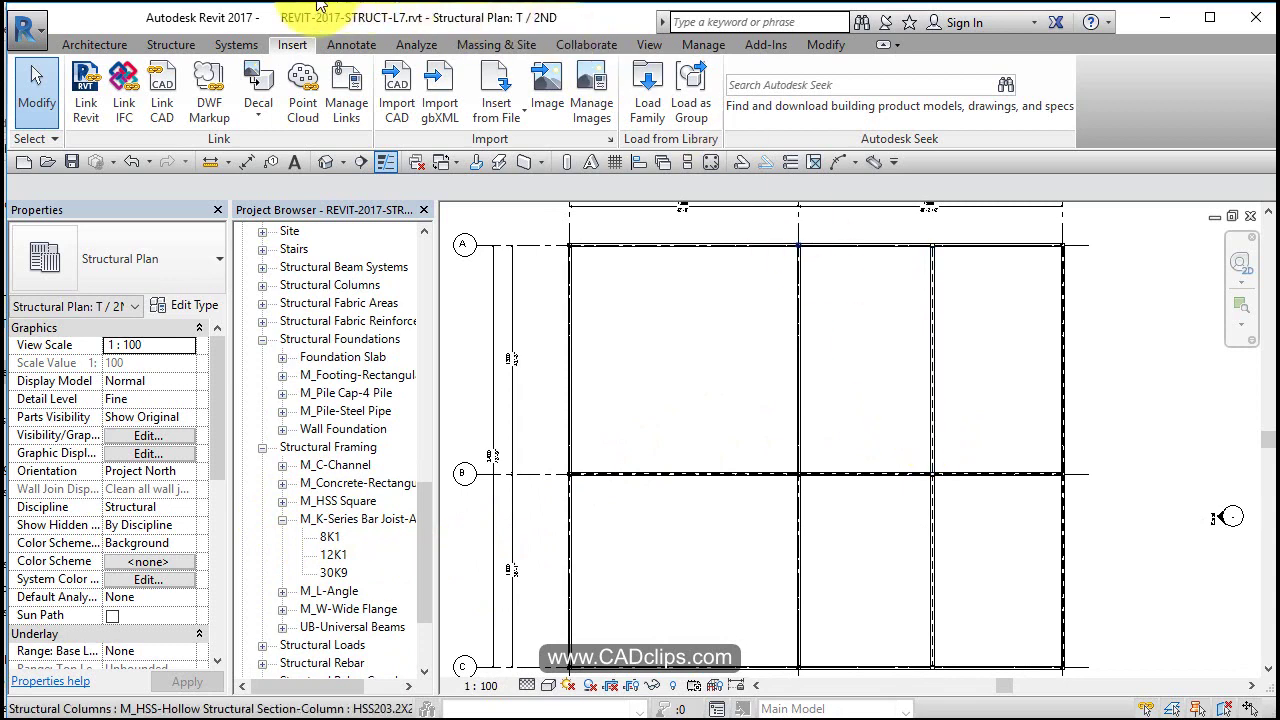
{"action": "left_click", "coordinate": [186, 42]}
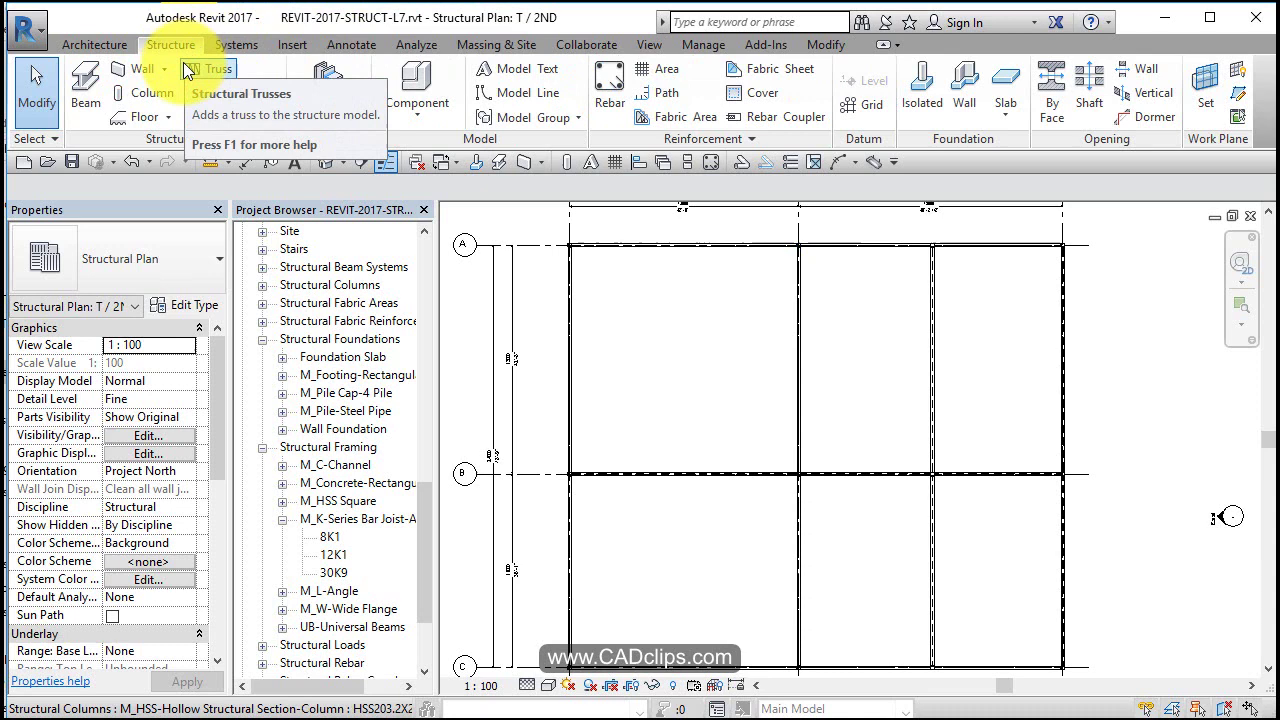
Start a Beam System on level 2ND with 12K1 bar joists as the beam type.
{"action": "left_click", "coordinate": [257, 117]}
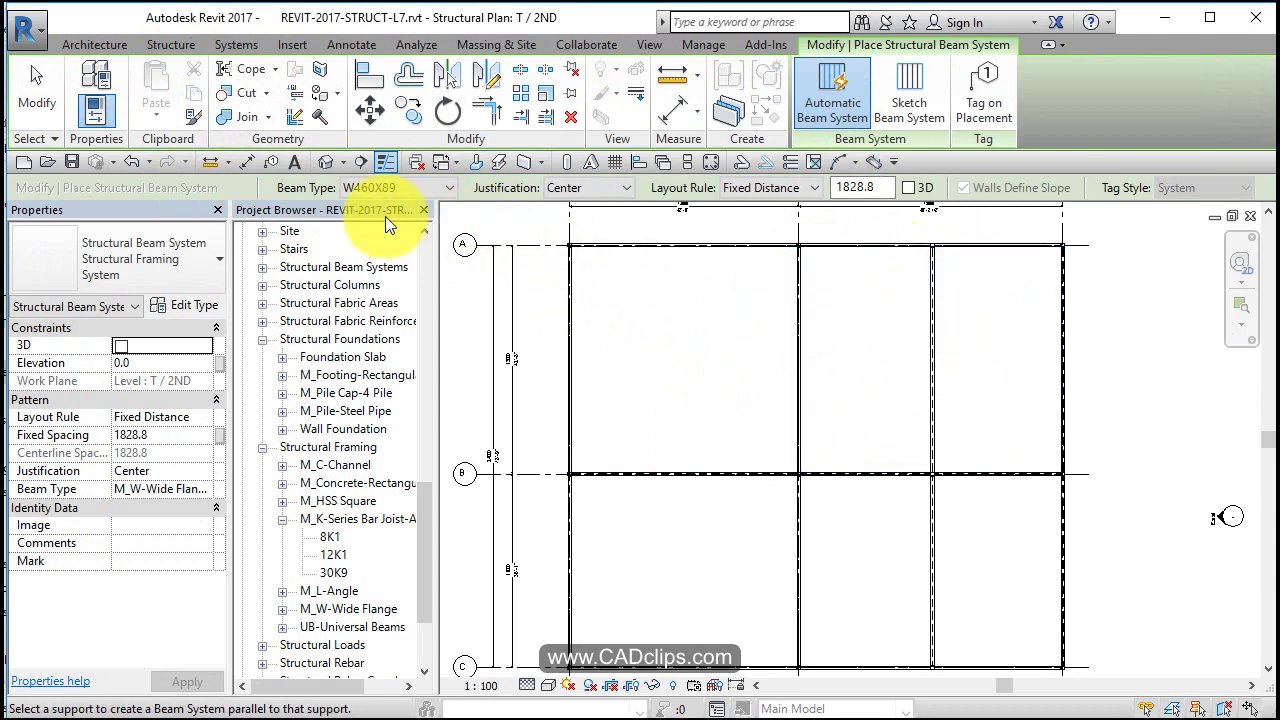
{"action": "left_click", "coordinate": [449, 187]}
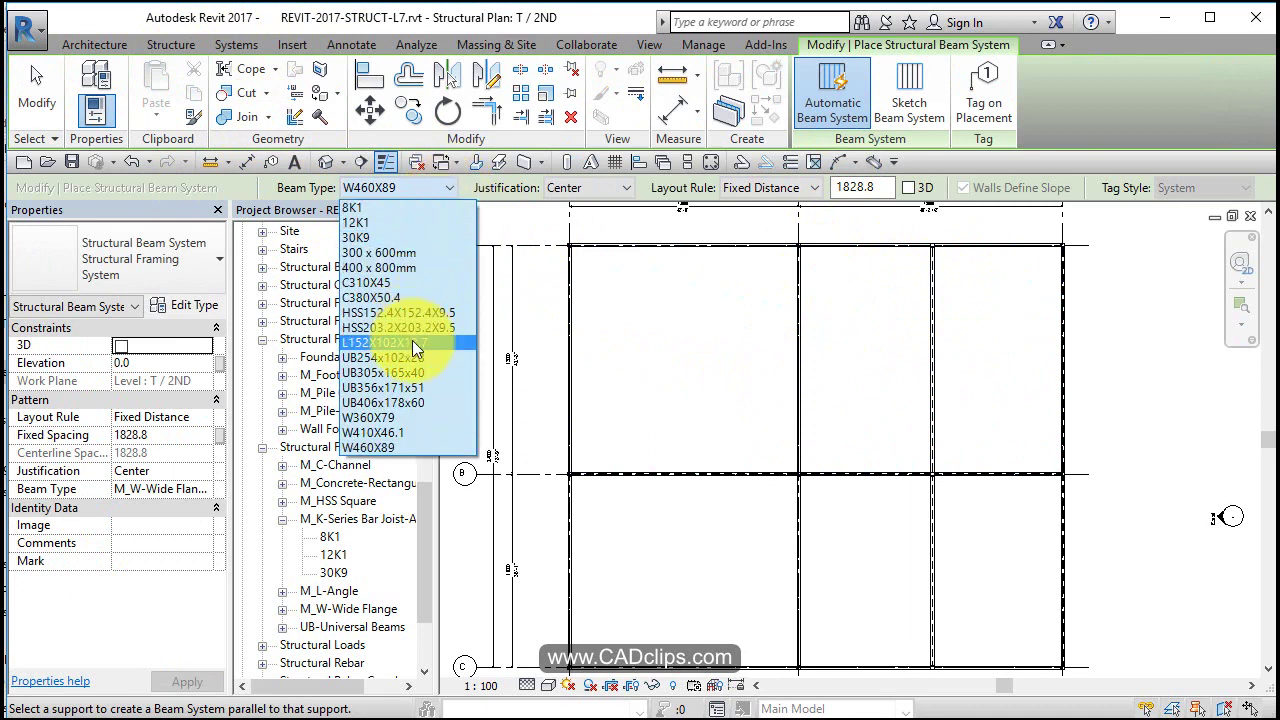
{"action": "left_click", "coordinate": [370, 224]}
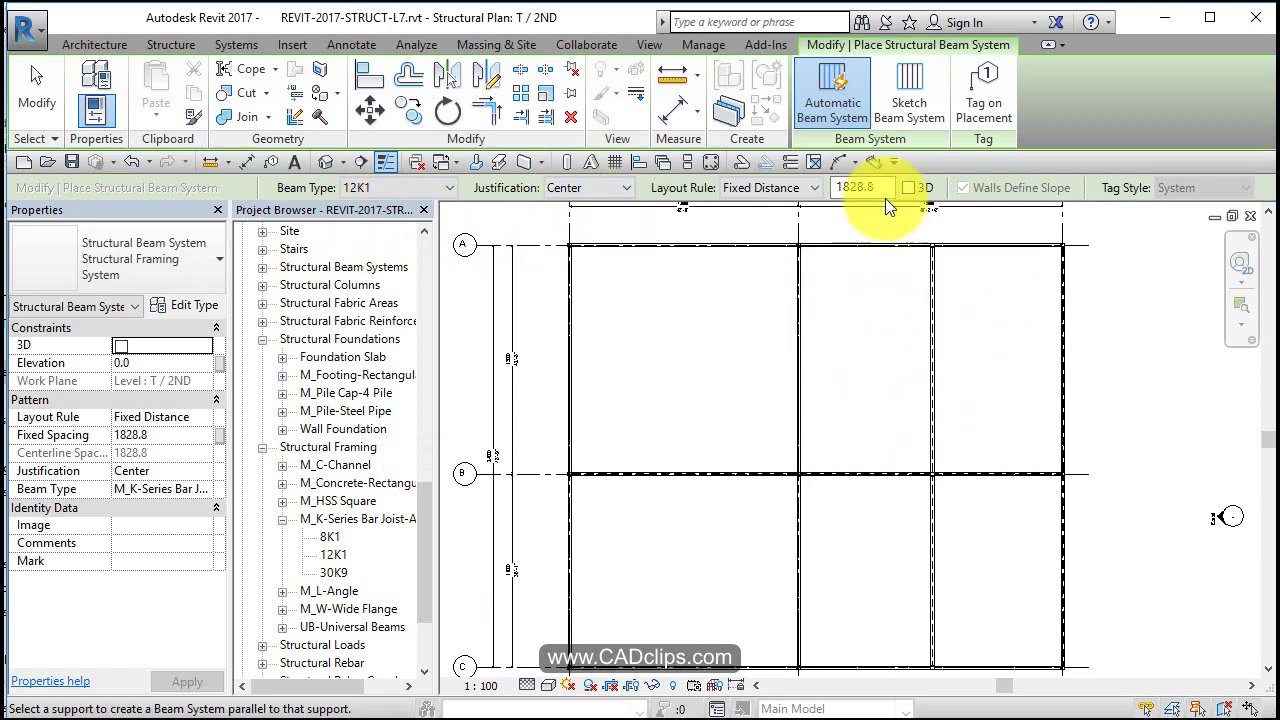
Set the beam system layout rule to Fixed Number with 12 joist lines.
{"action": "left_click", "coordinate": [808, 188]}
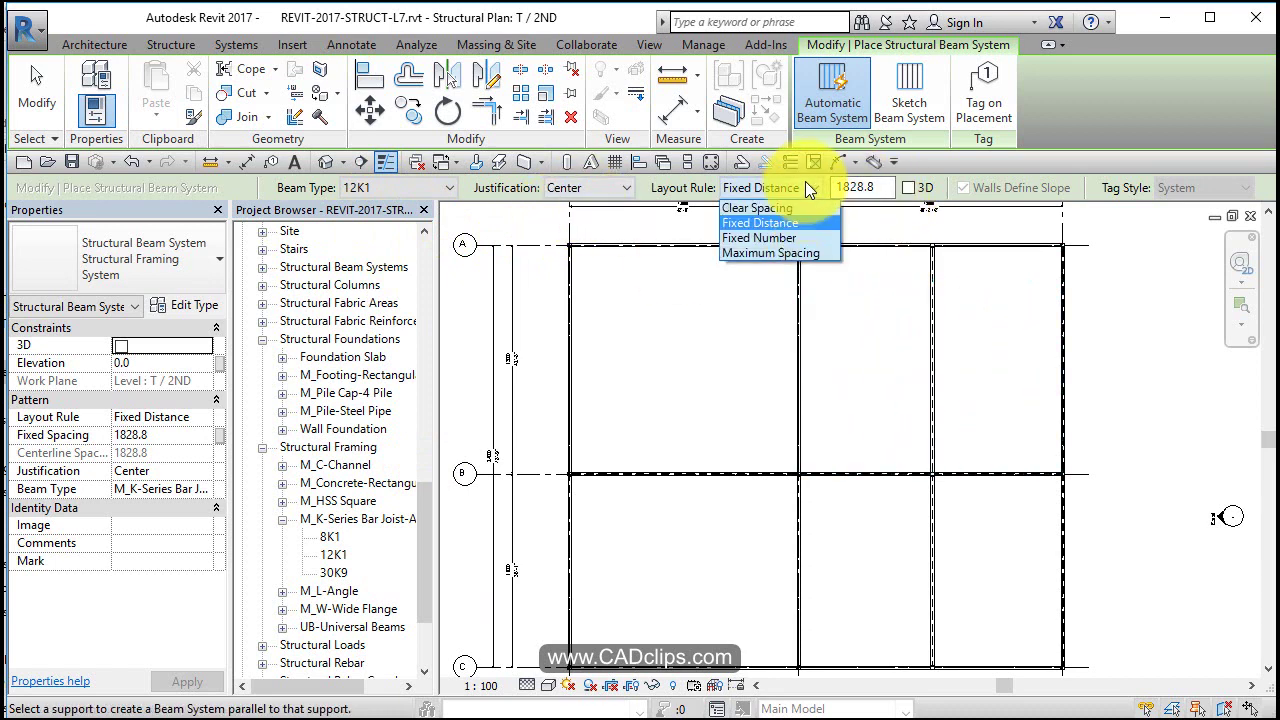
{"action": "left_click", "coordinate": [772, 238]}
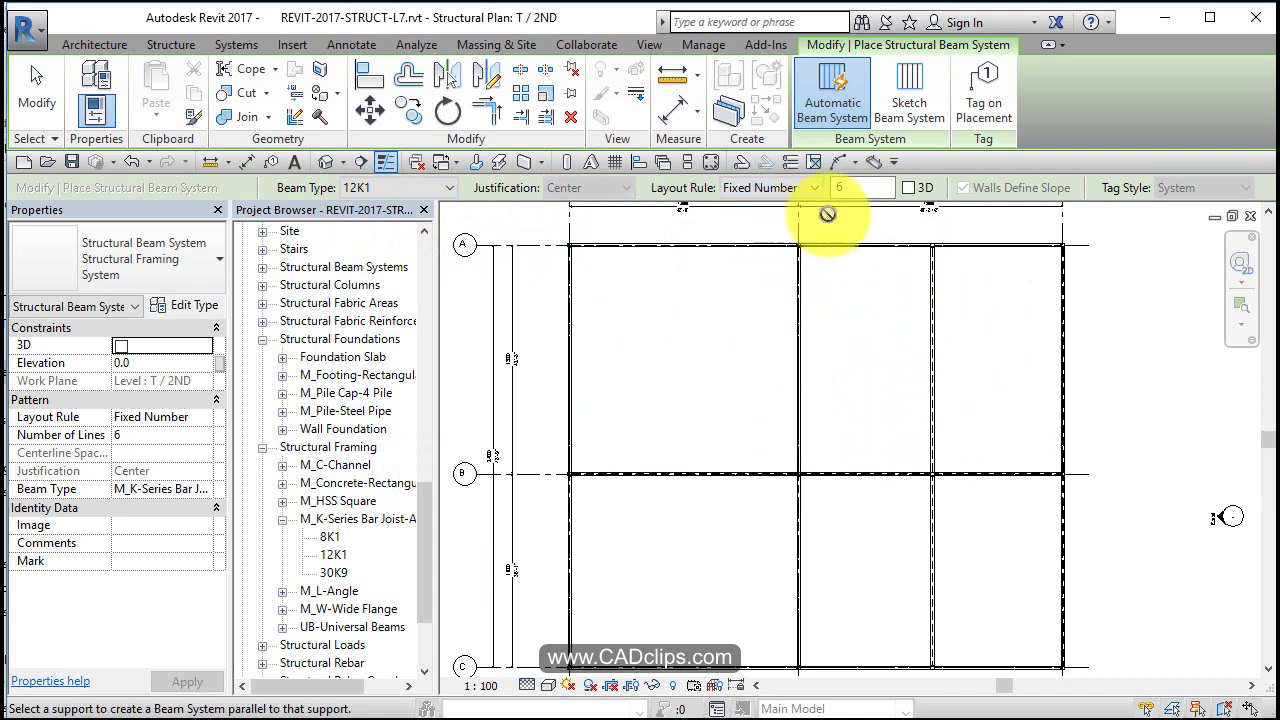
{"action": "left_click", "coordinate": [858, 188]}
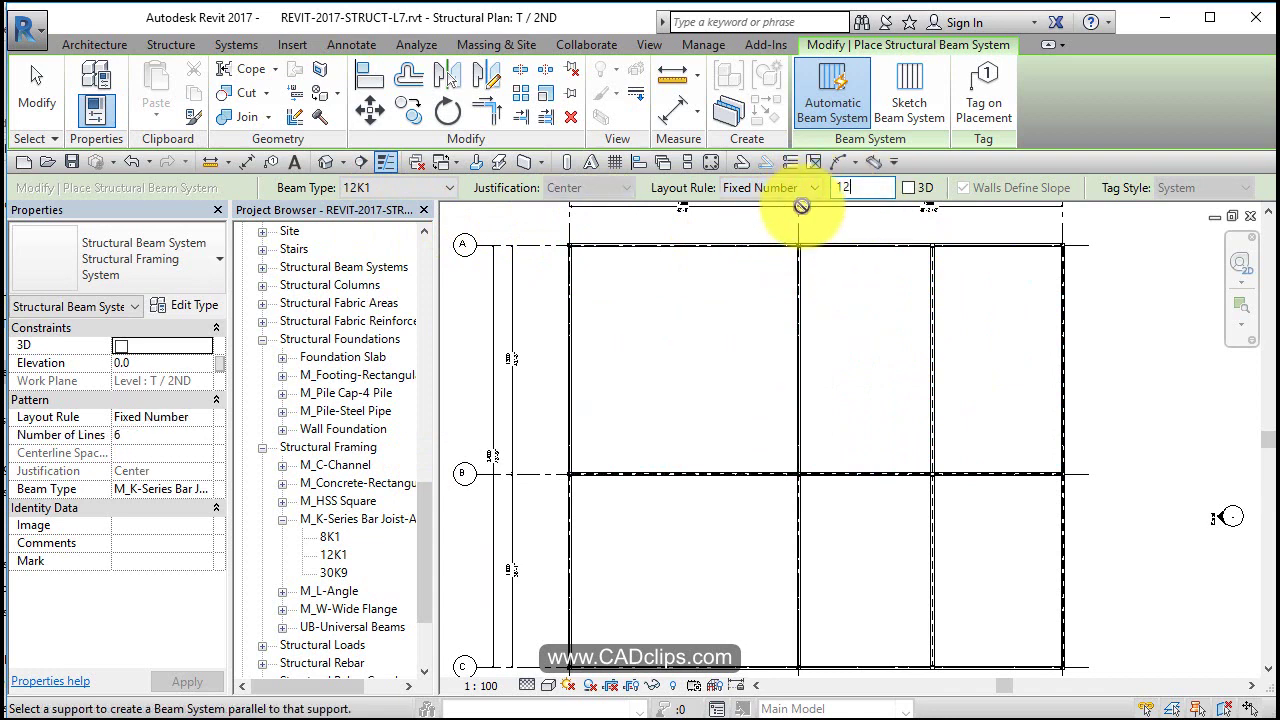
{"action": "key", "text": "Return"}
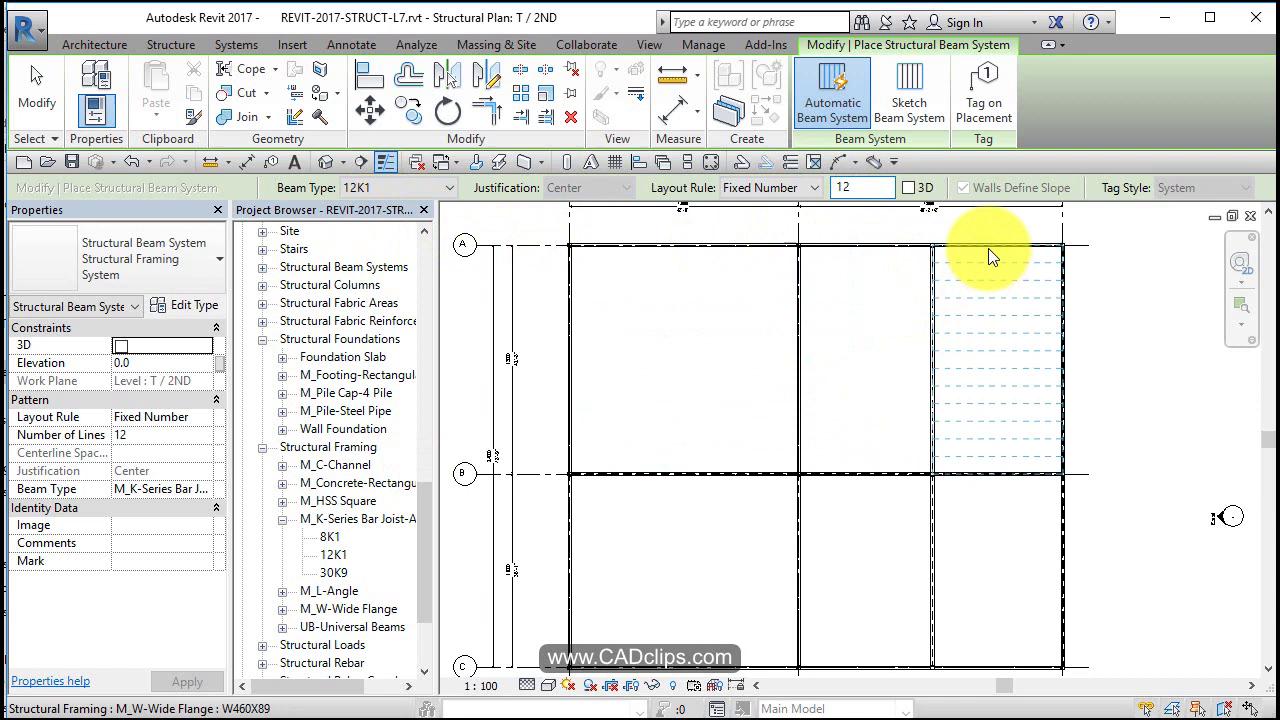
Place 12K1 joist systems in the upper-right, lower-right, lower-middle and upper-middle bays.
{"action": "left_click", "coordinate": [970, 390]}
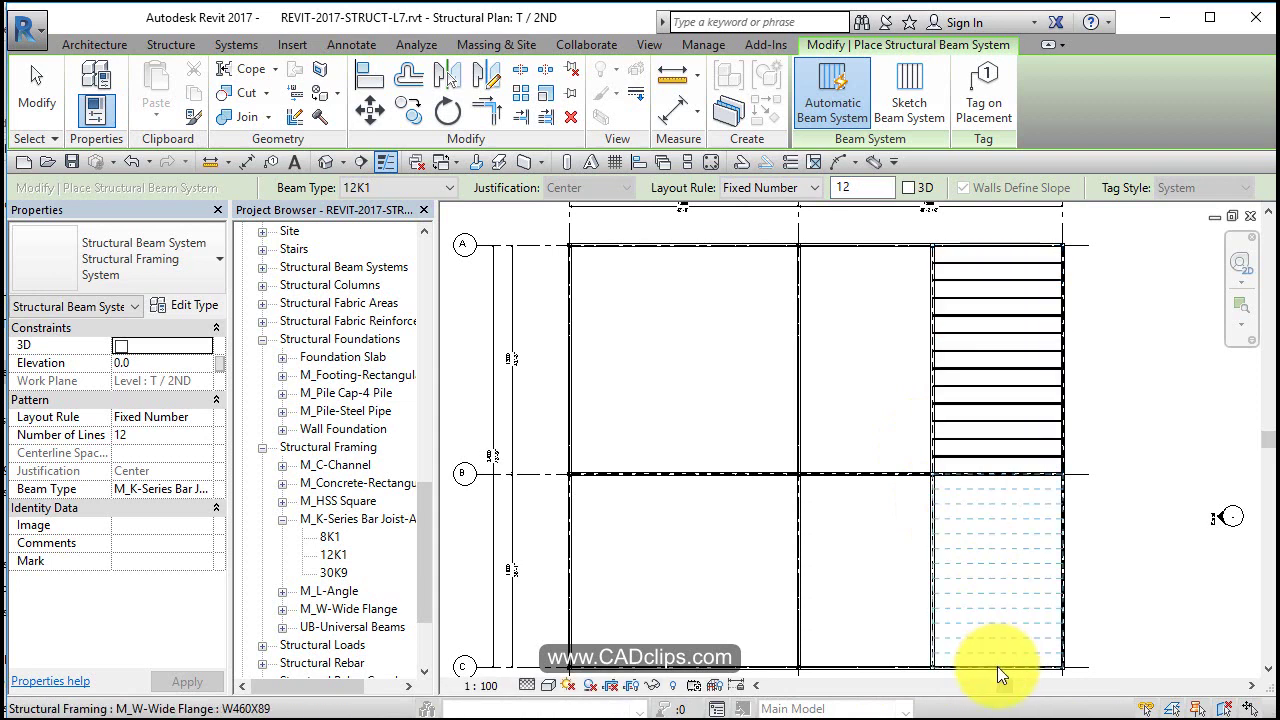
{"action": "left_click", "coordinate": [826, 595]}
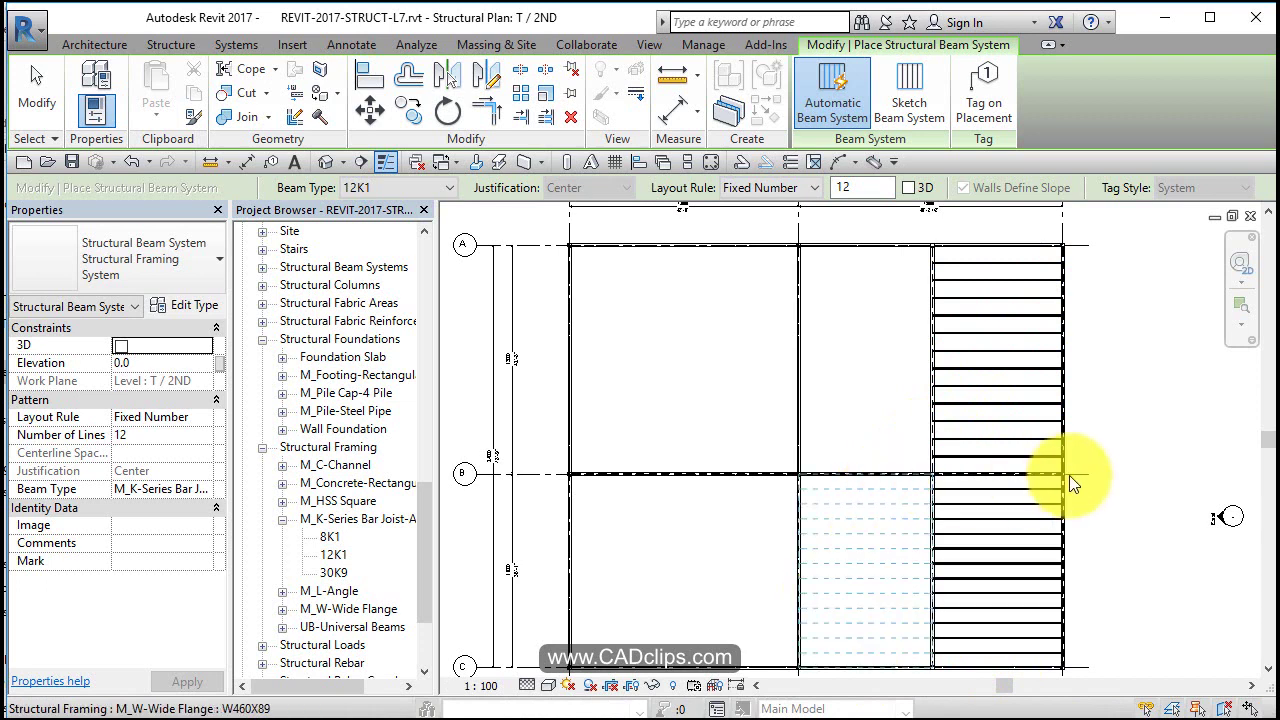
{"action": "left_click", "coordinate": [852, 236]}
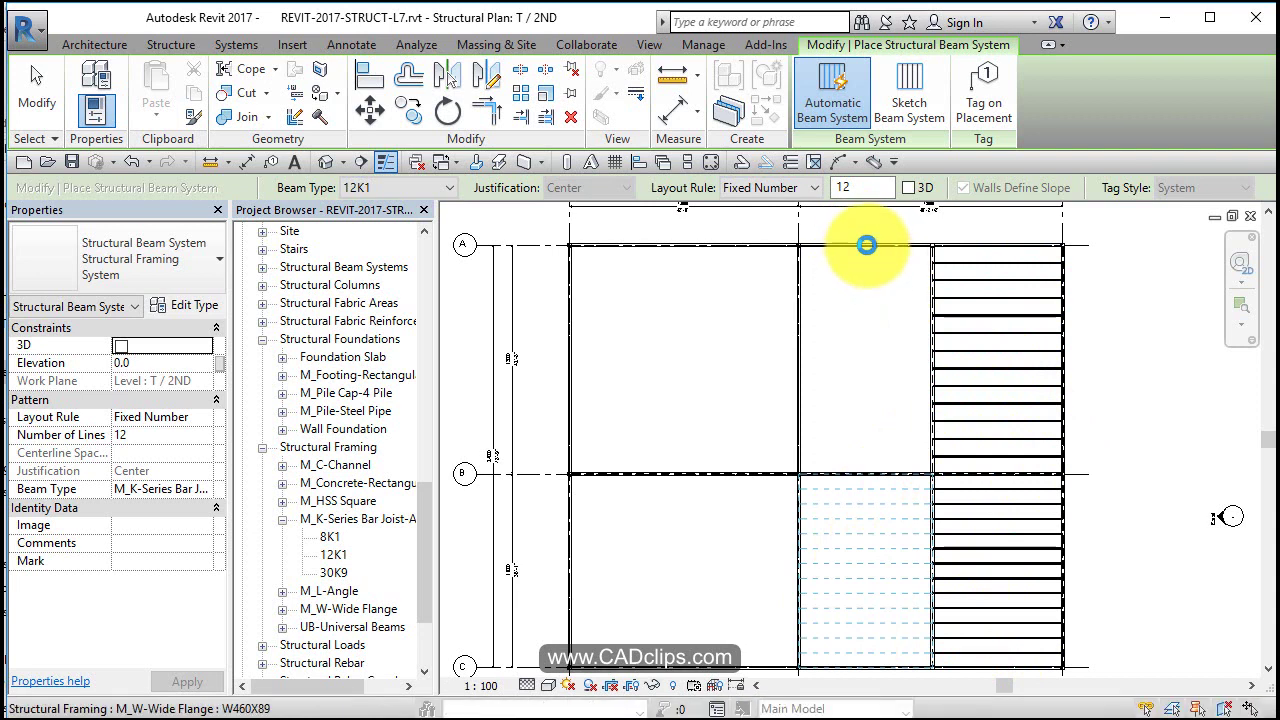
{"action": "left_click", "coordinate": [866, 245]}
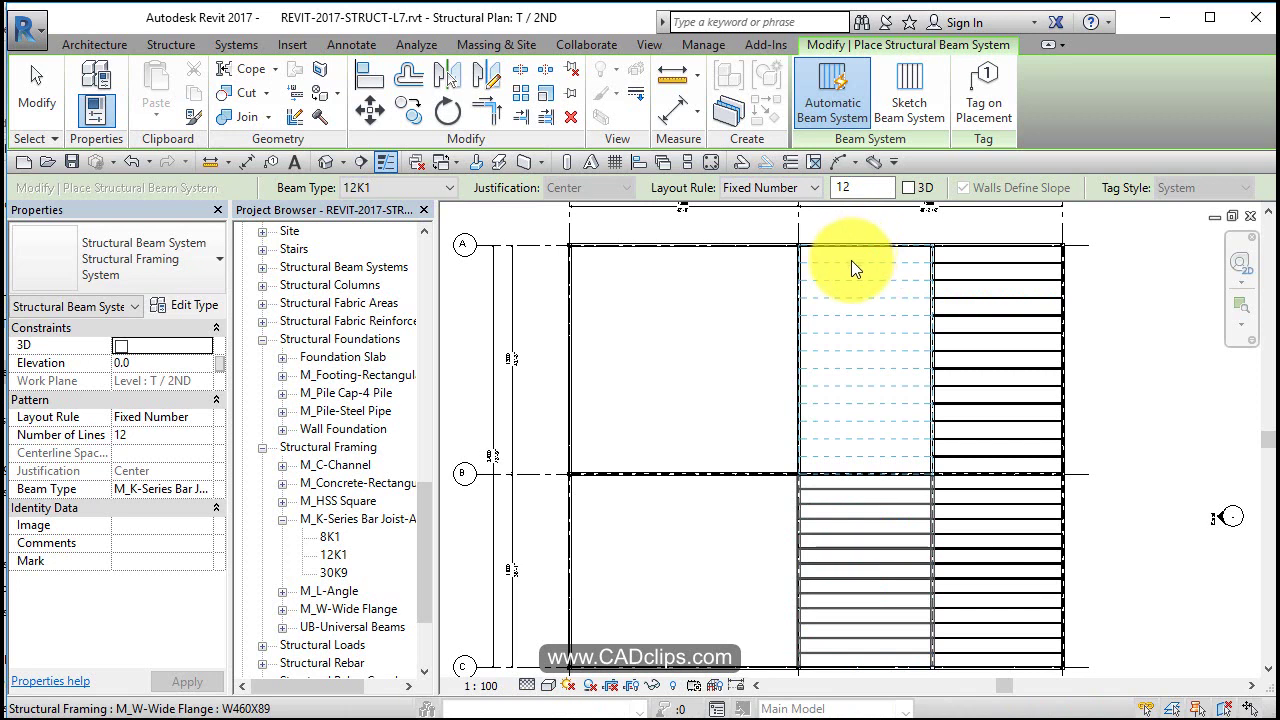
{"action": "left_click", "coordinate": [851, 262]}
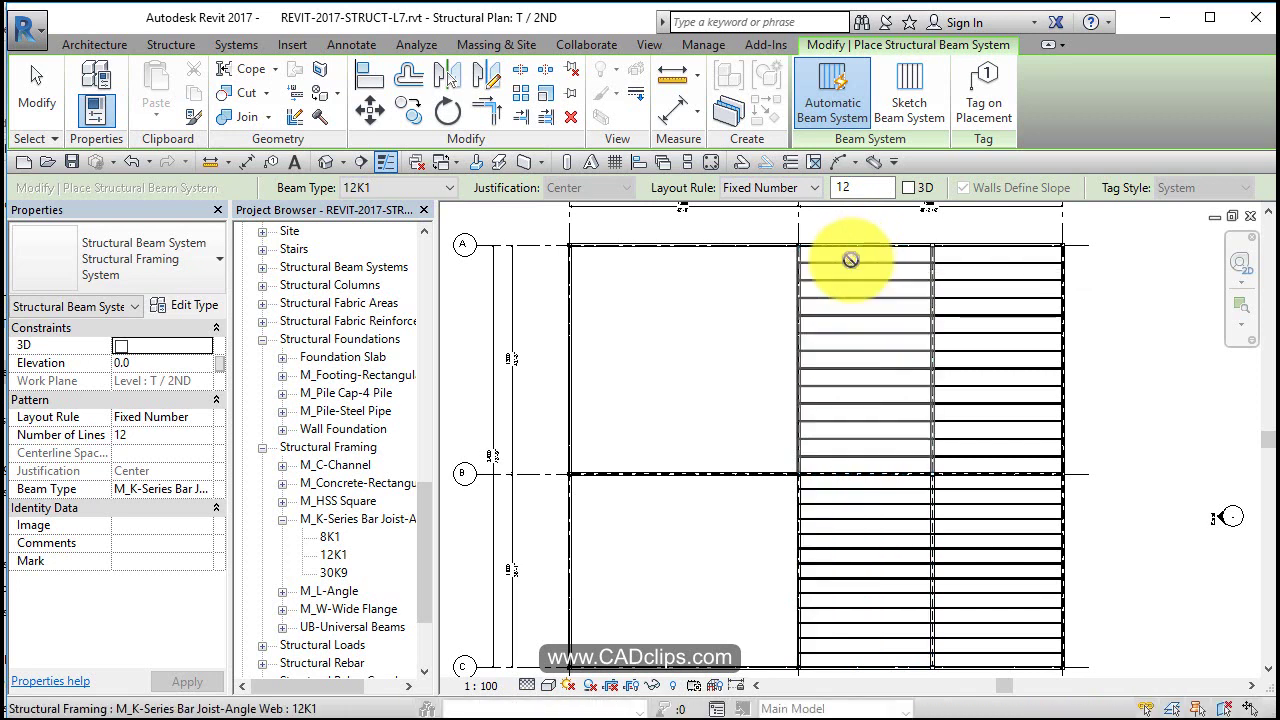
Switch the beam type to 30K9 with a Fixed Distance layout of 1200.
{"action": "left_click", "coordinate": [440, 188]}
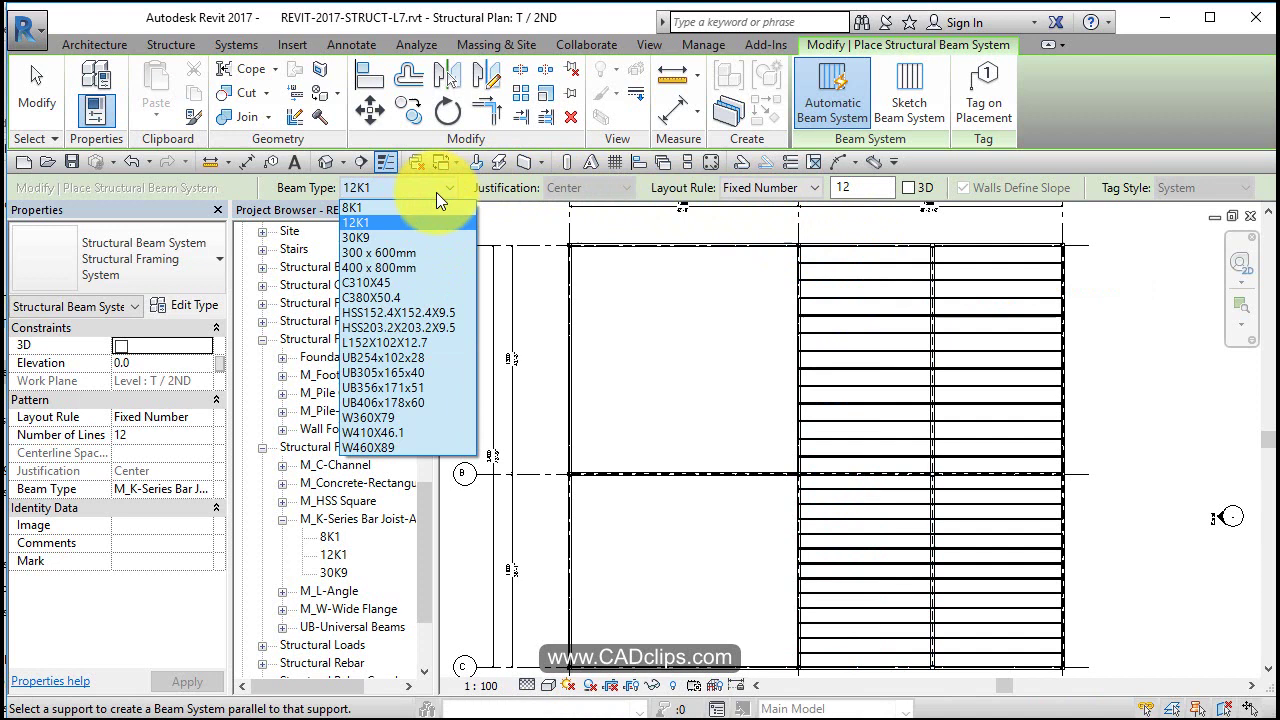
{"action": "left_click", "coordinate": [388, 237]}
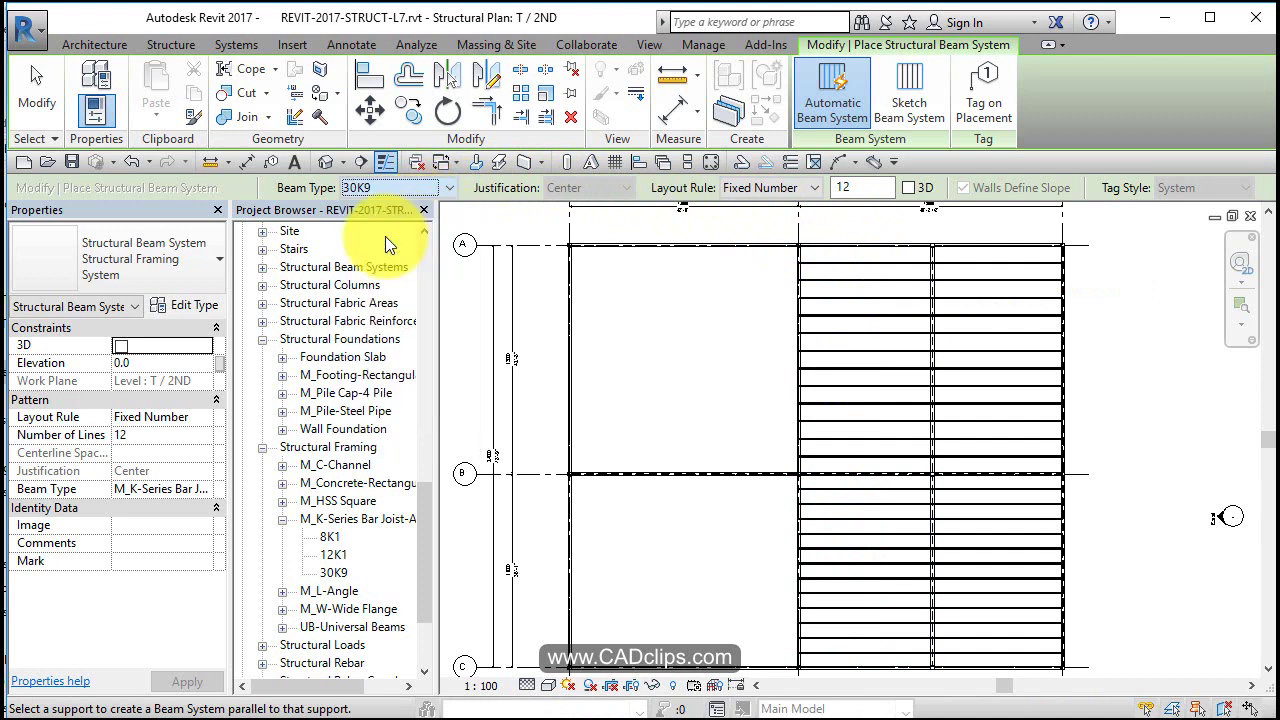
{"action": "left_click", "coordinate": [811, 188]}
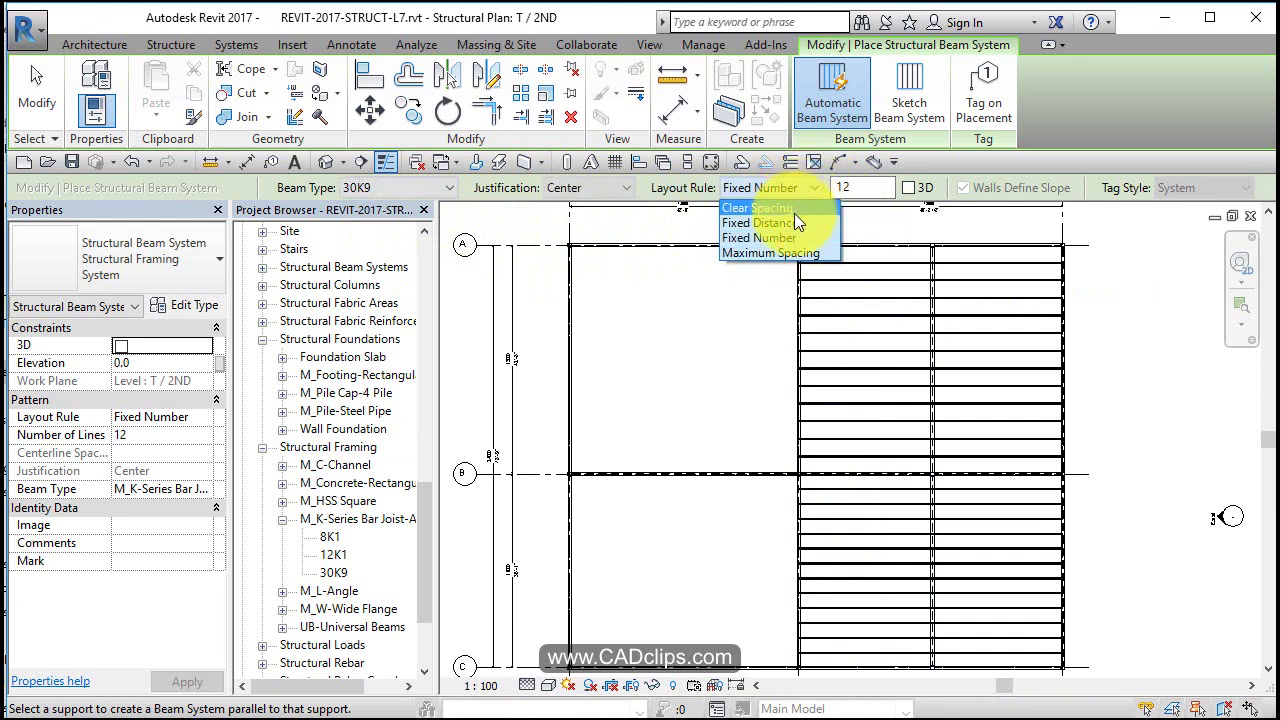
{"action": "left_click", "coordinate": [790, 222]}
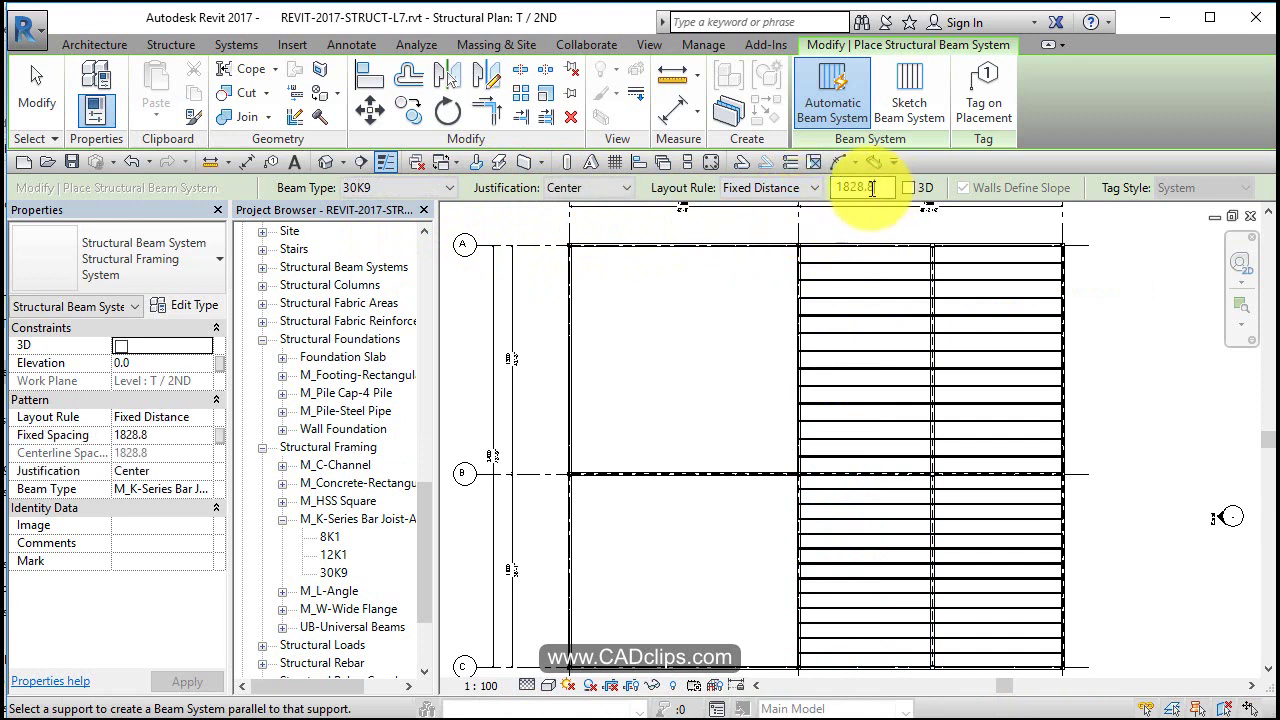
{"action": "type", "text": "1200"}
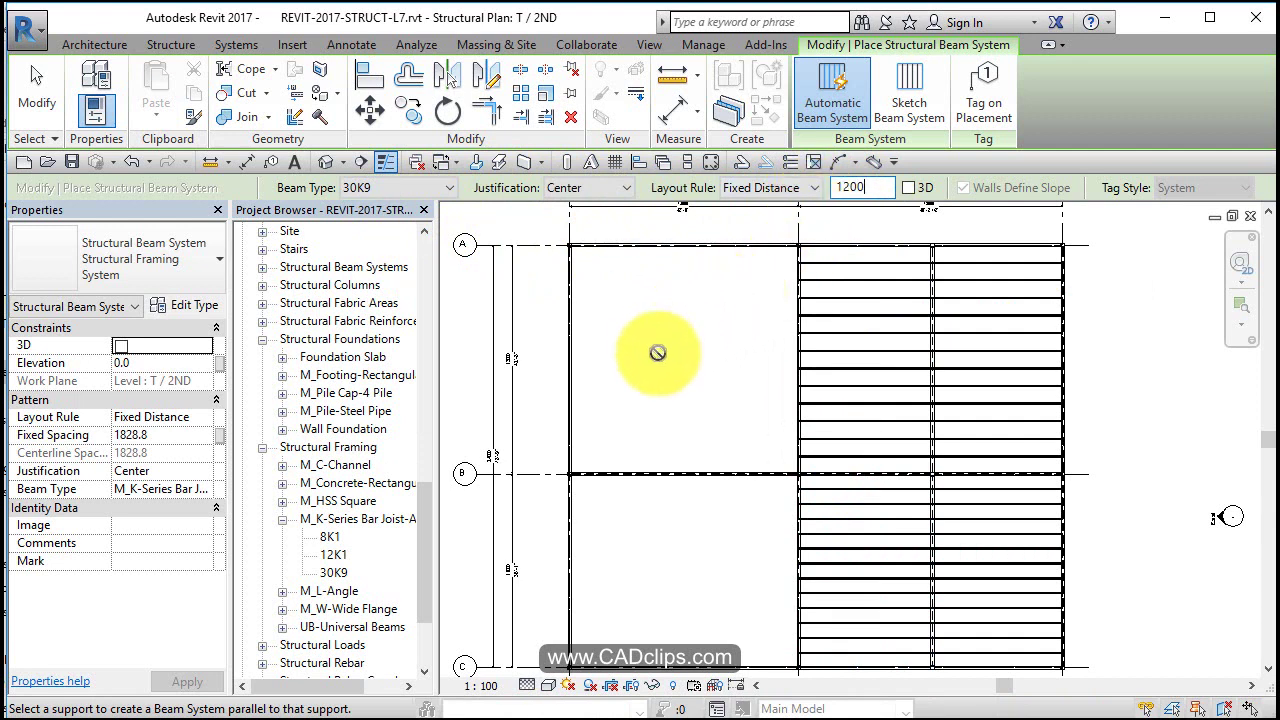
{"action": "key", "text": "Return"}
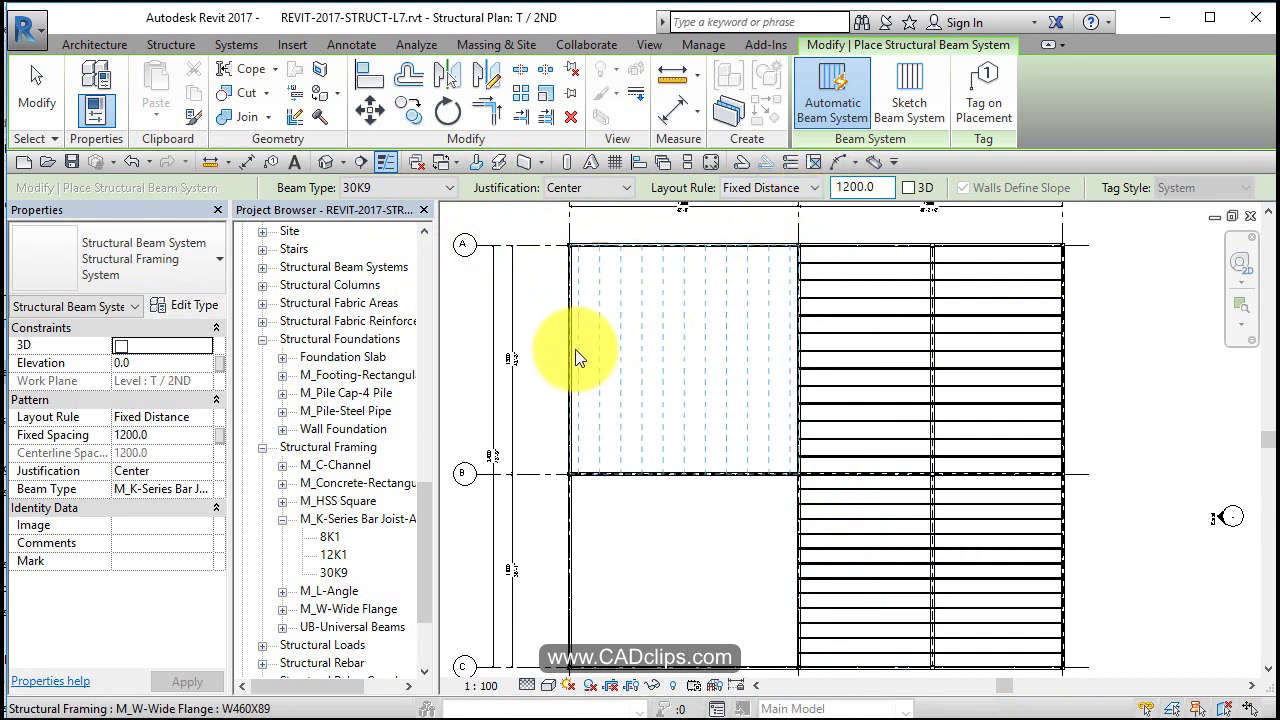
Place 30K9 joist systems in the upper-left and lower-left bays, then finish placing.
{"action": "left_click", "coordinate": [772, 455]}
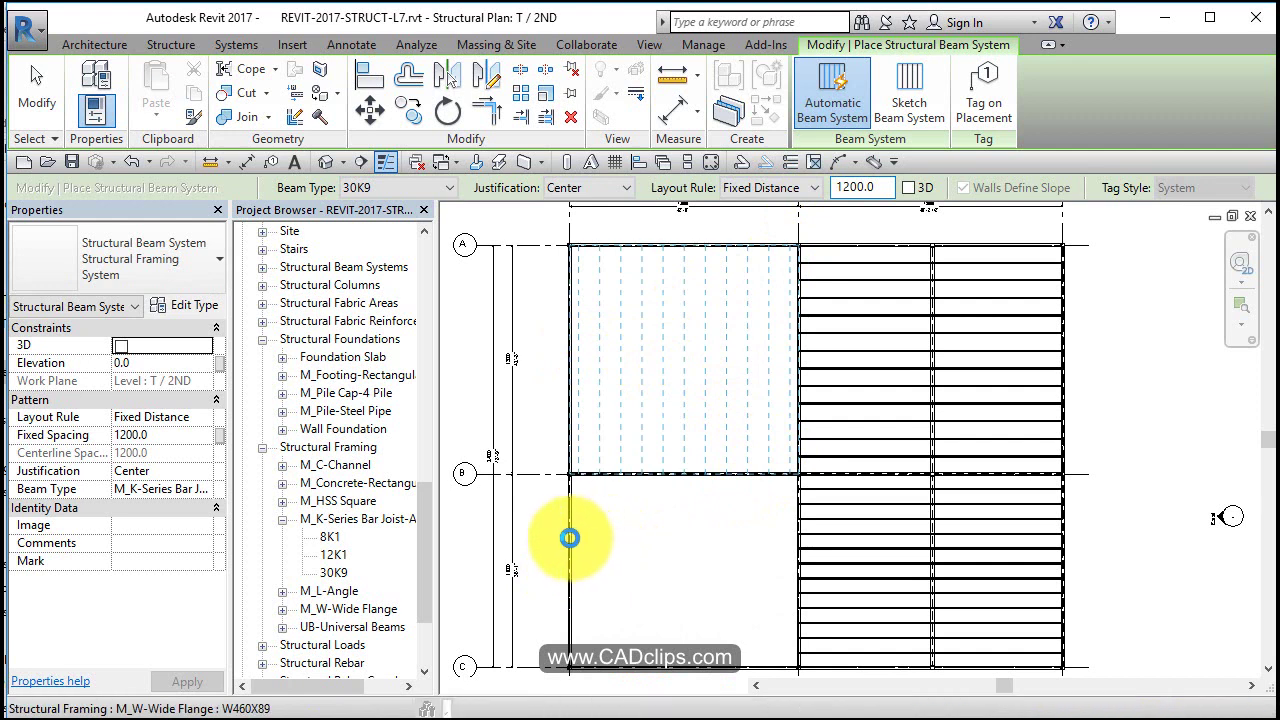
{"action": "left_click", "coordinate": [569, 538]}
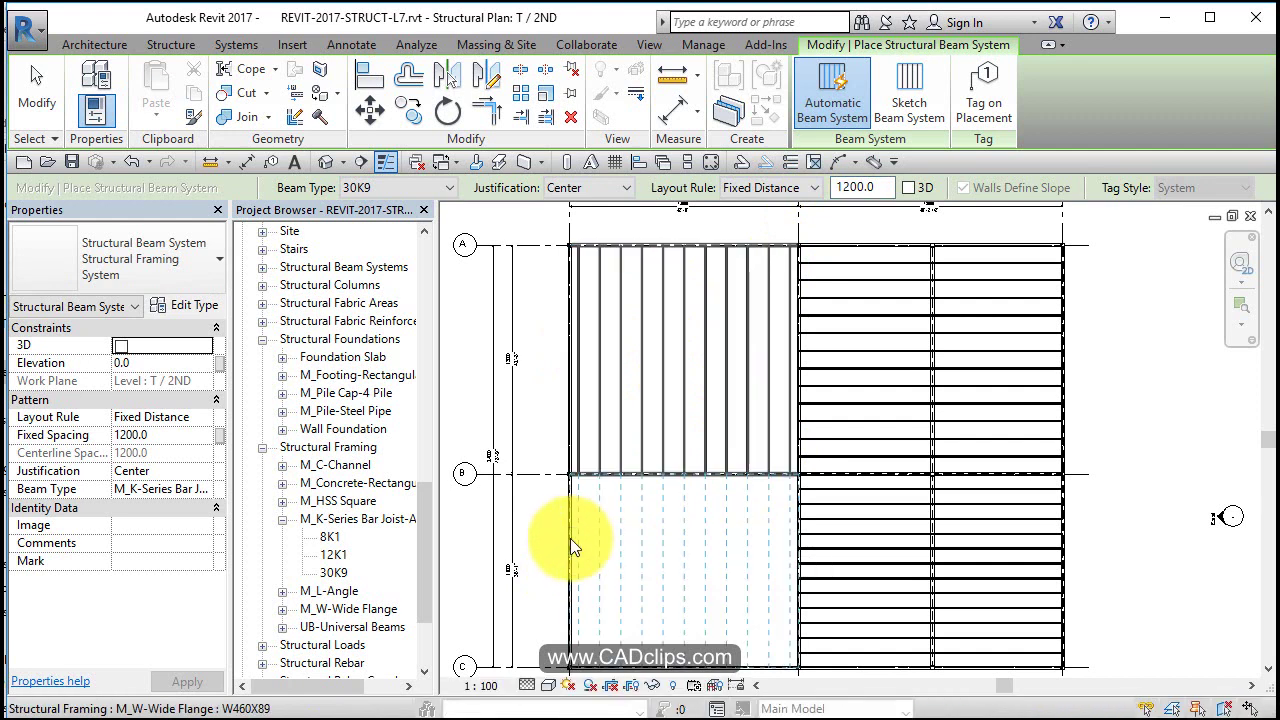
{"action": "left_click", "coordinate": [730, 544]}
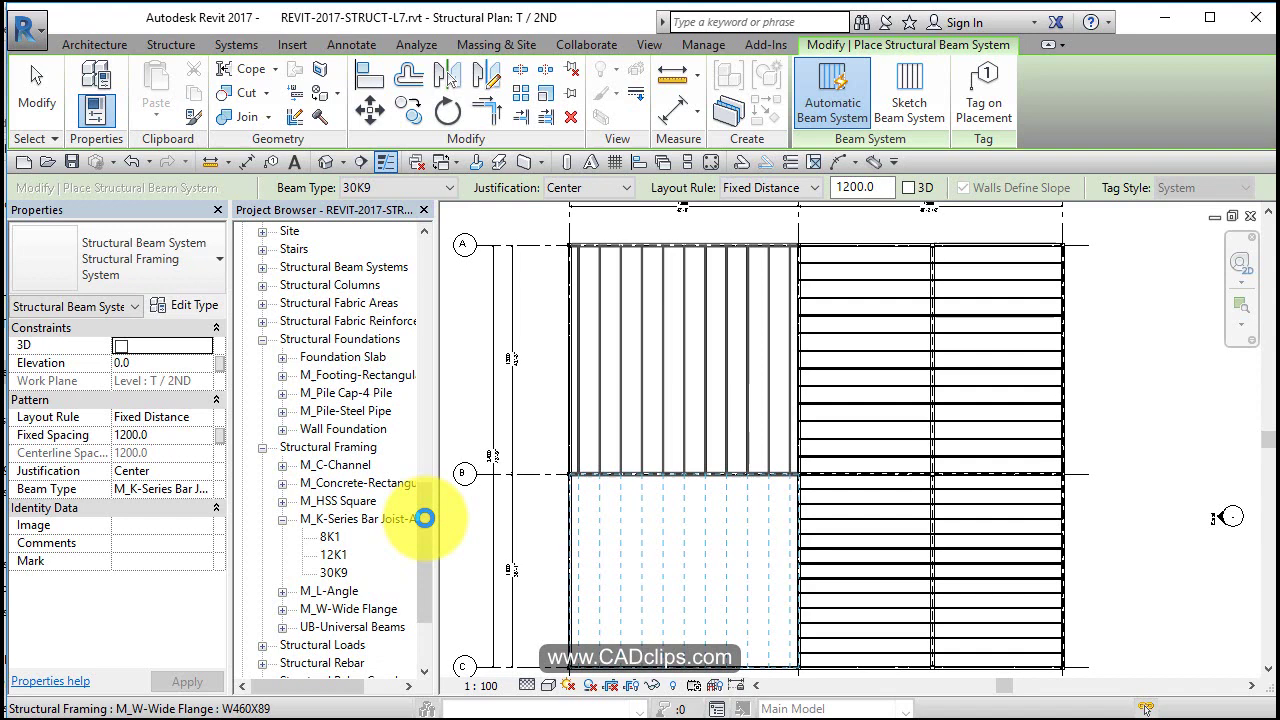
{"action": "key", "text": "Escape"}
{"action": "left_click_drag", "start_coordinate": [423, 488], "coordinate": [442, 259]}
{"action": "left_click", "coordinate": [322, 285]}
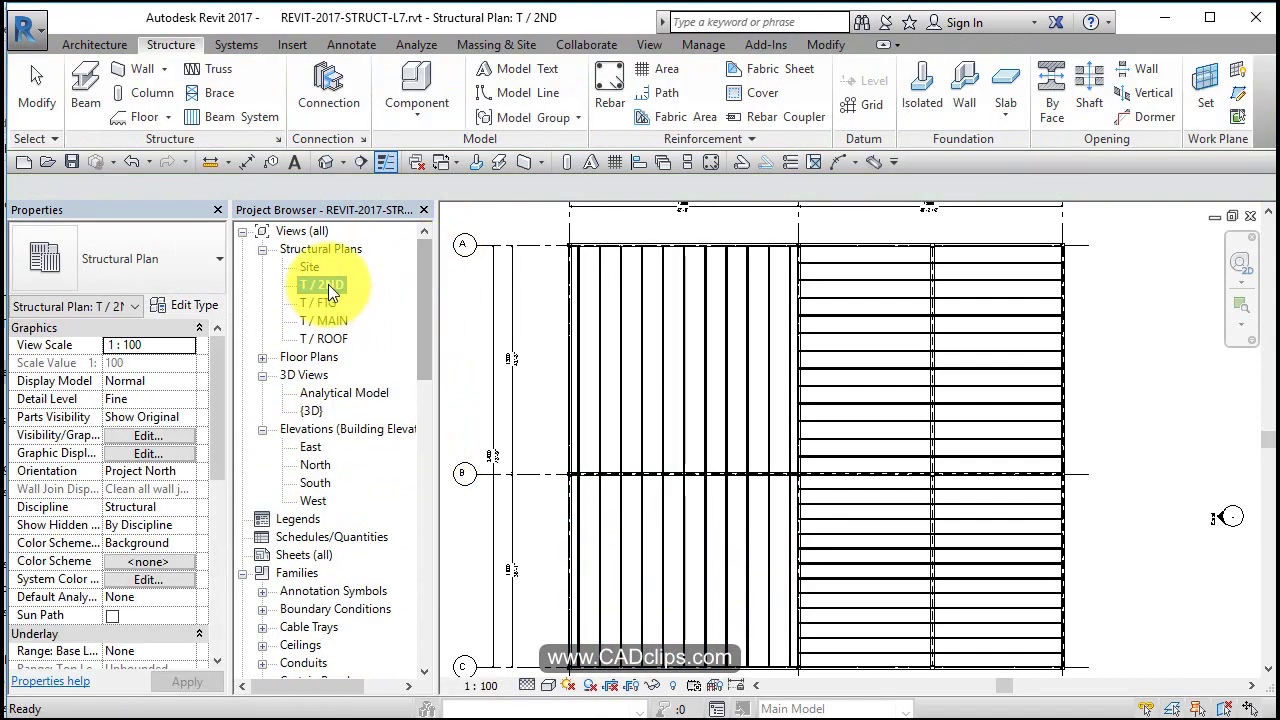
Open the {3D} view and zoom onto a joist seat resting on a W460X89 beam.
{"action": "left_click", "coordinate": [325, 161]}
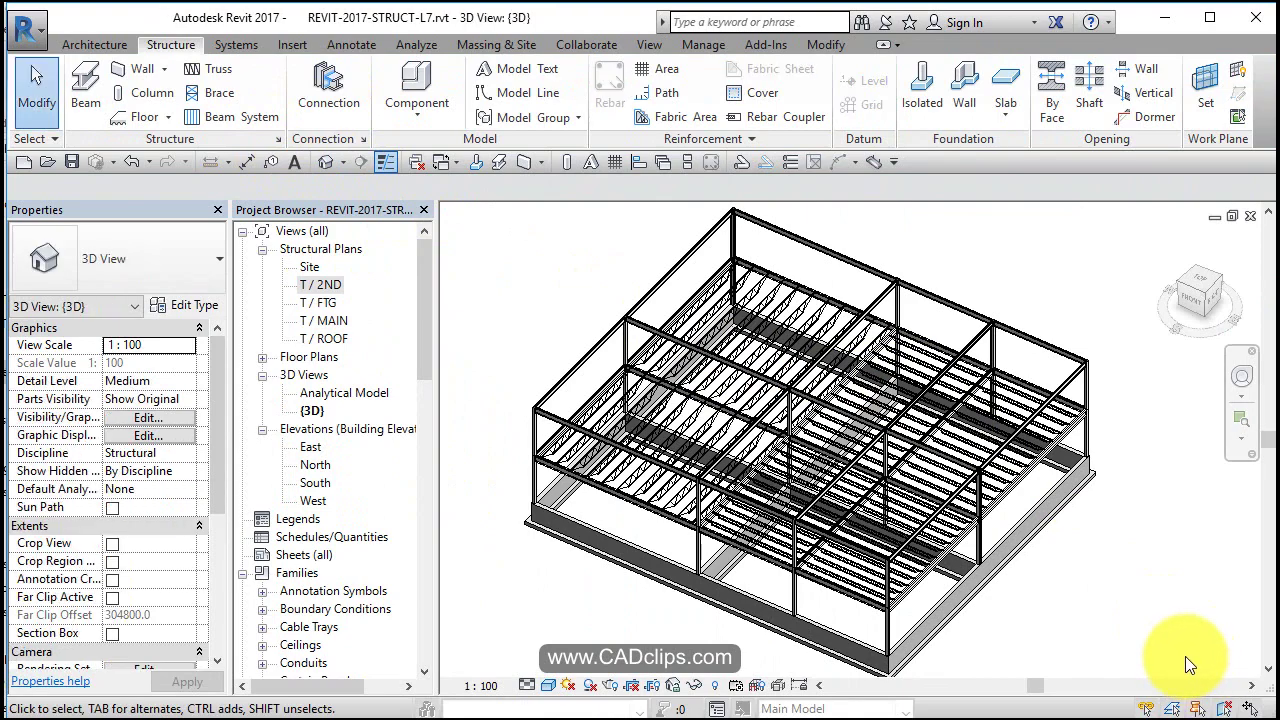
{"action": "scroll", "coordinate": [960, 606], "scroll_direction": "up", "scroll_amount": 4}
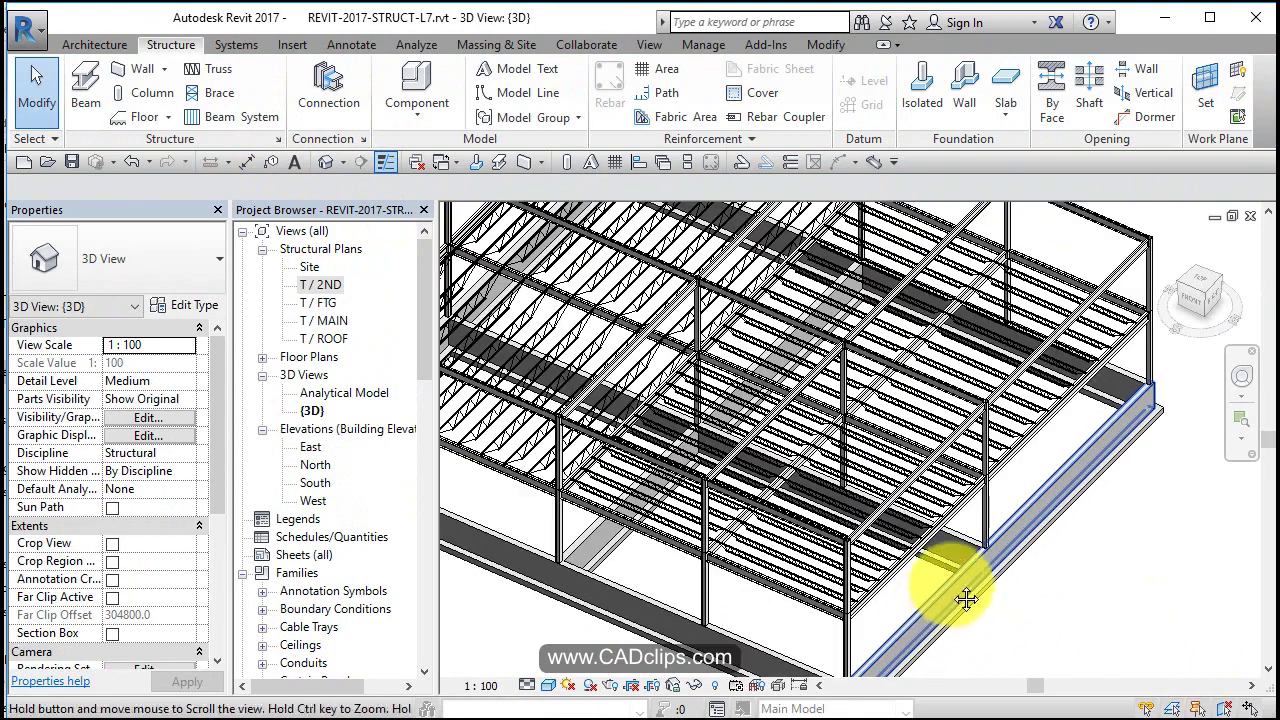
{"action": "scroll", "coordinate": [666, 472], "scroll_direction": "up", "scroll_amount": 3}
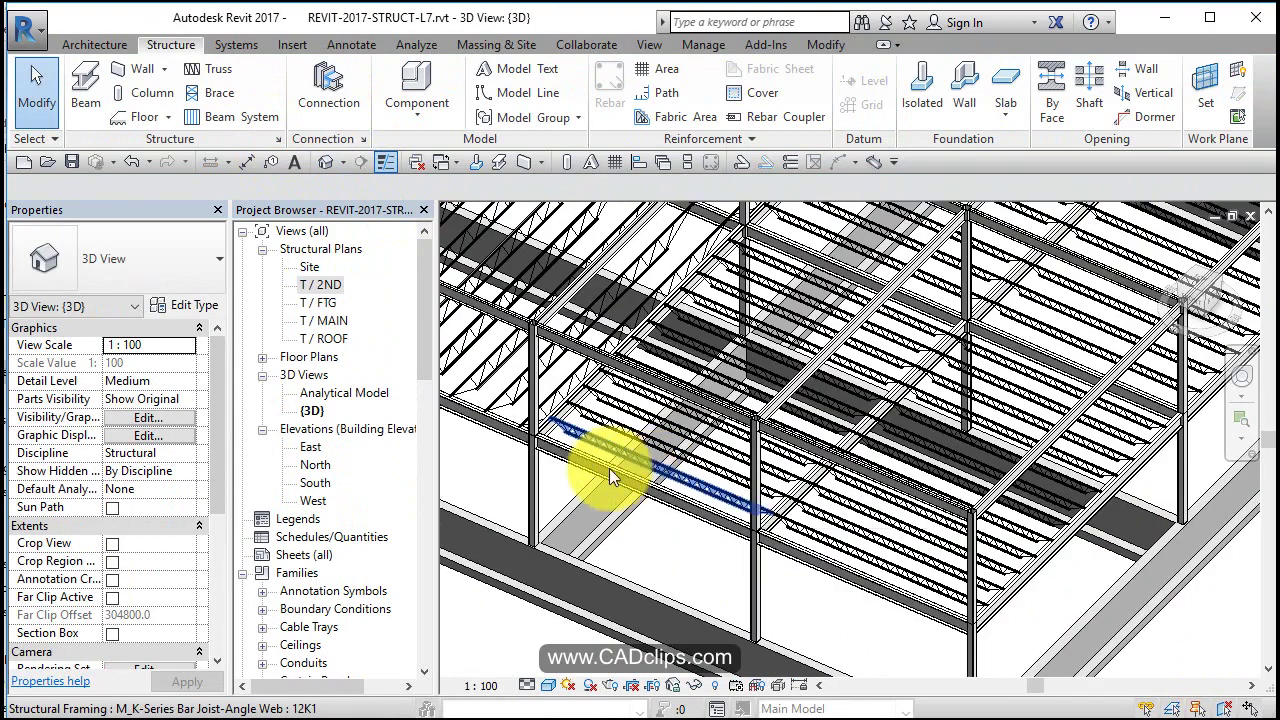
{"action": "middle_click_drag", "start_coordinate": [609, 468], "coordinate": [633, 441]}
{"action": "scroll", "coordinate": [567, 457], "scroll_direction": "up", "scroll_amount": 5}
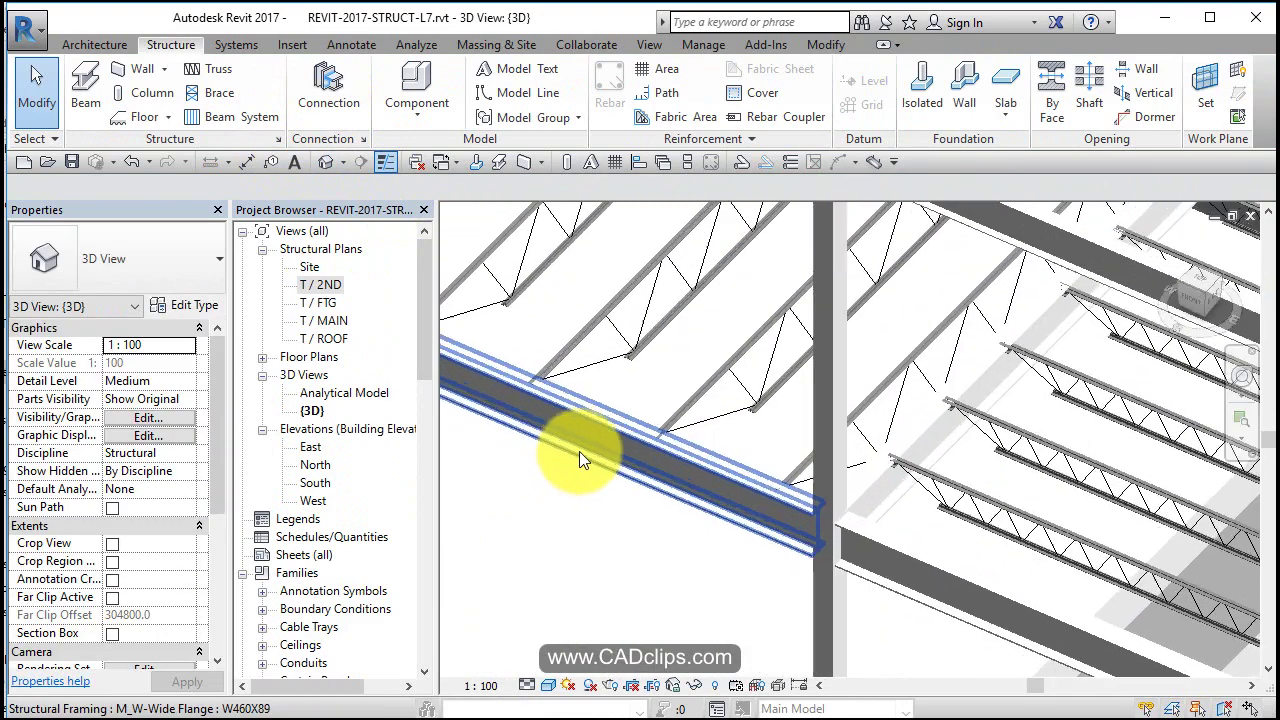
{"action": "scroll", "coordinate": [734, 483], "scroll_direction": "up", "scroll_amount": 5}
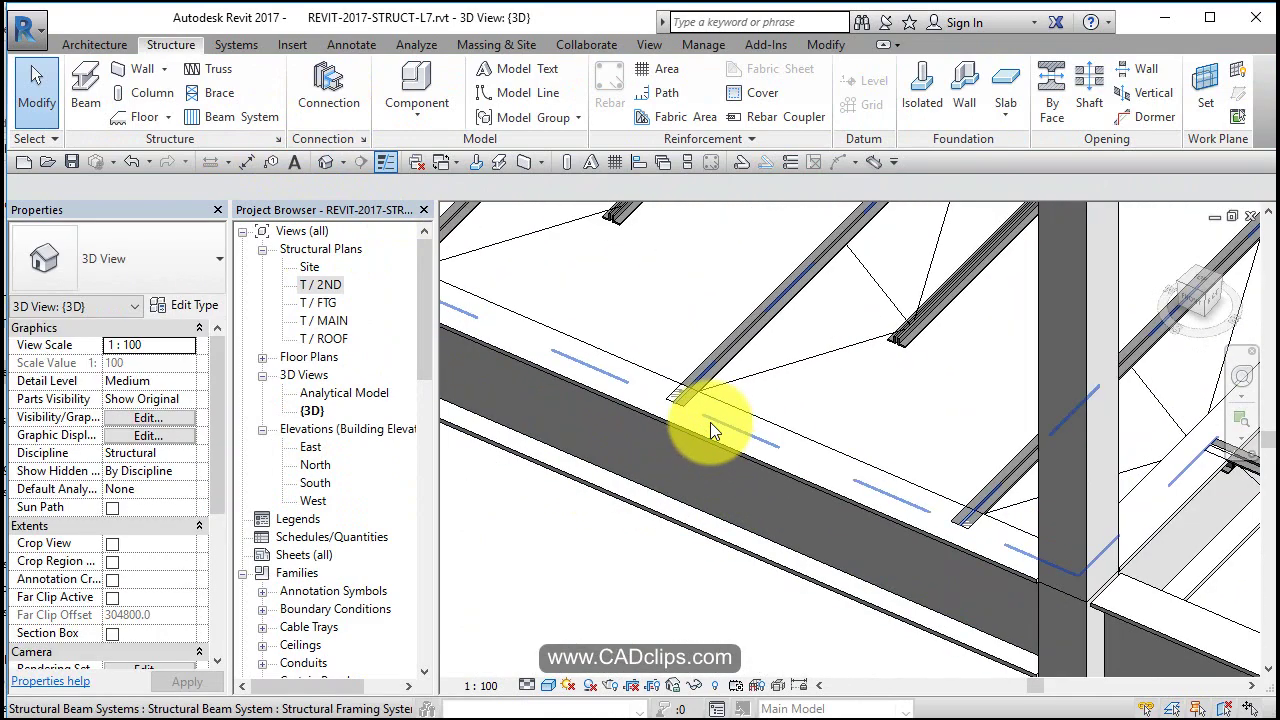
{"action": "left_click", "coordinate": [724, 357]}
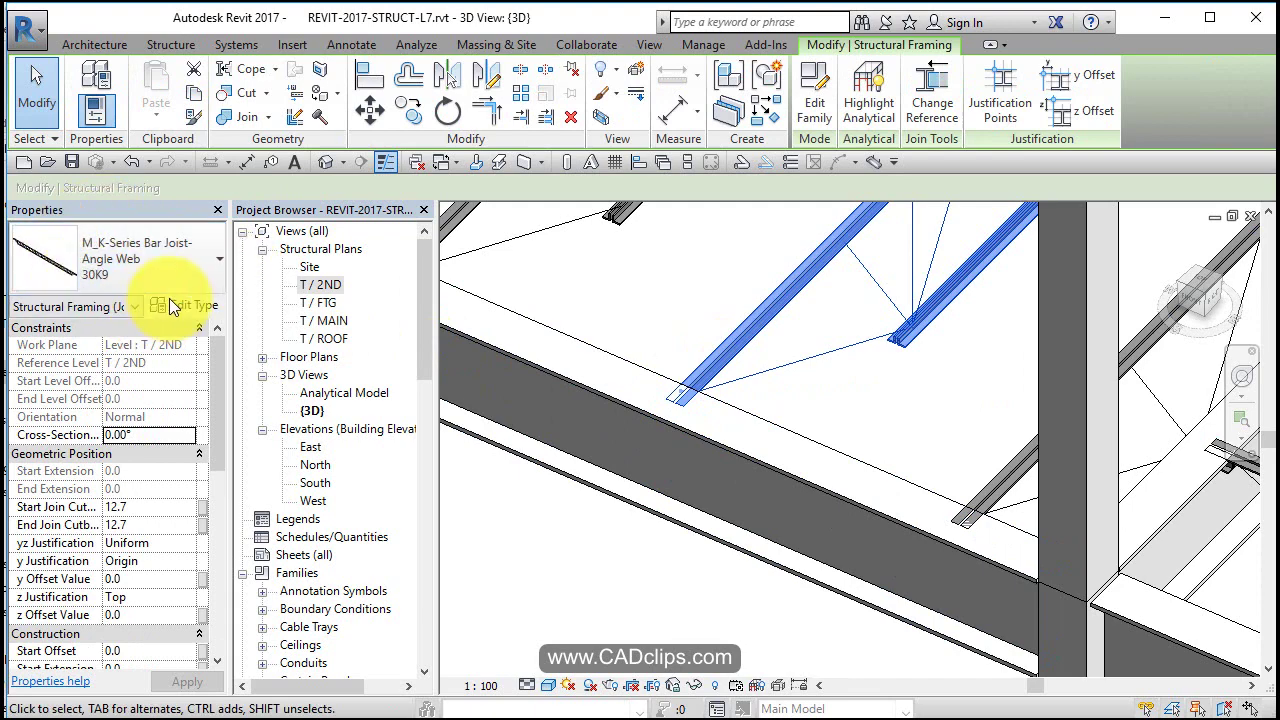
{"action": "left_click", "coordinate": [186, 331]}
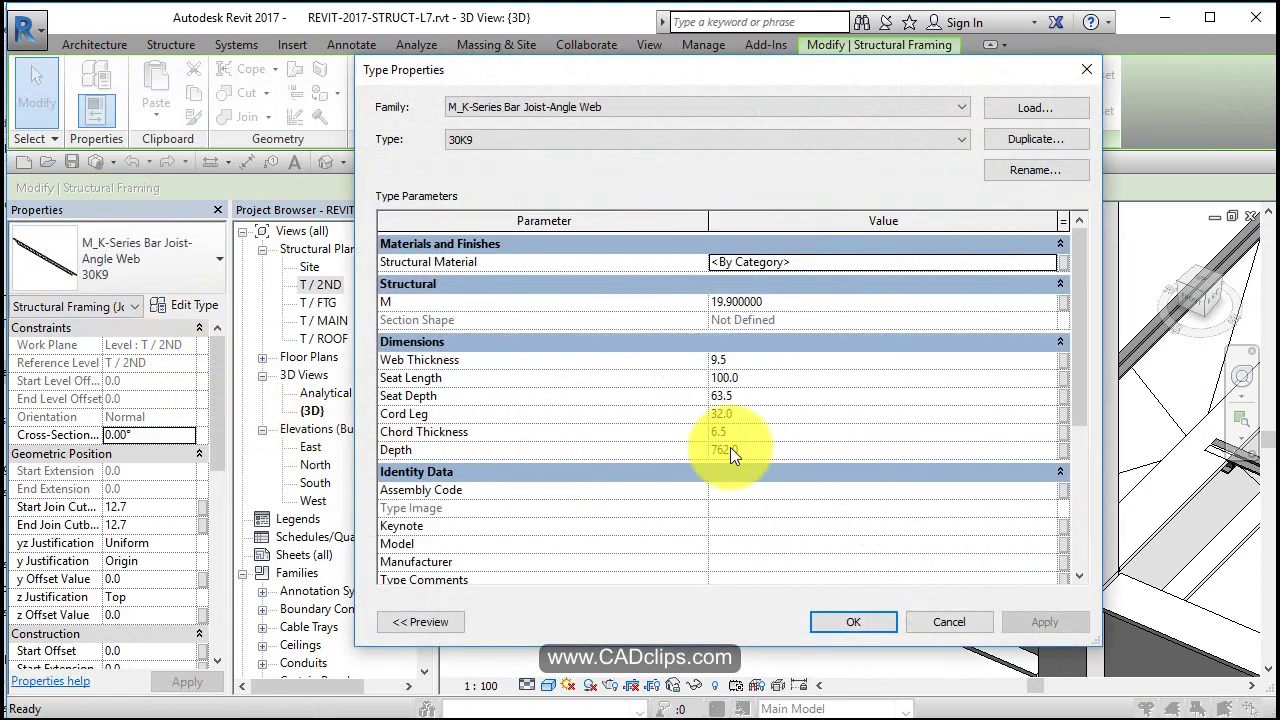
{"action": "left_click", "coordinate": [756, 396]}
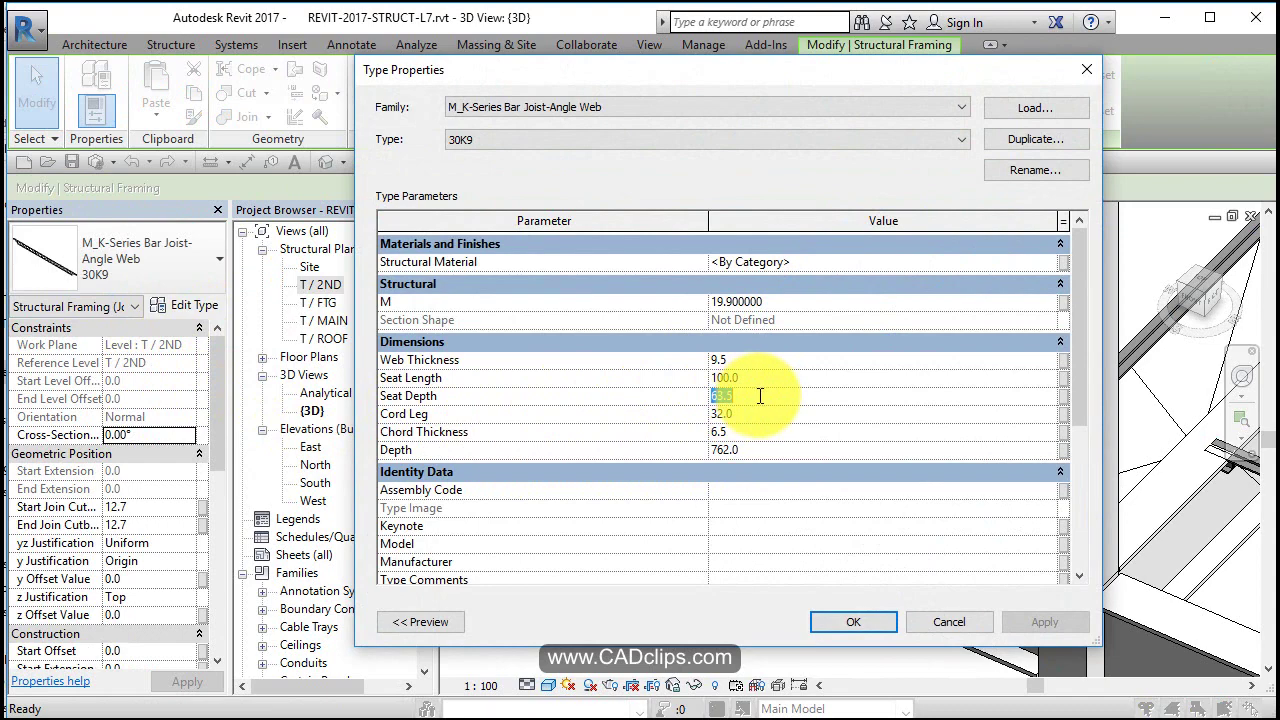
{"action": "left_click", "coordinate": [949, 621]}
{"action": "key", "text": "Escape"}
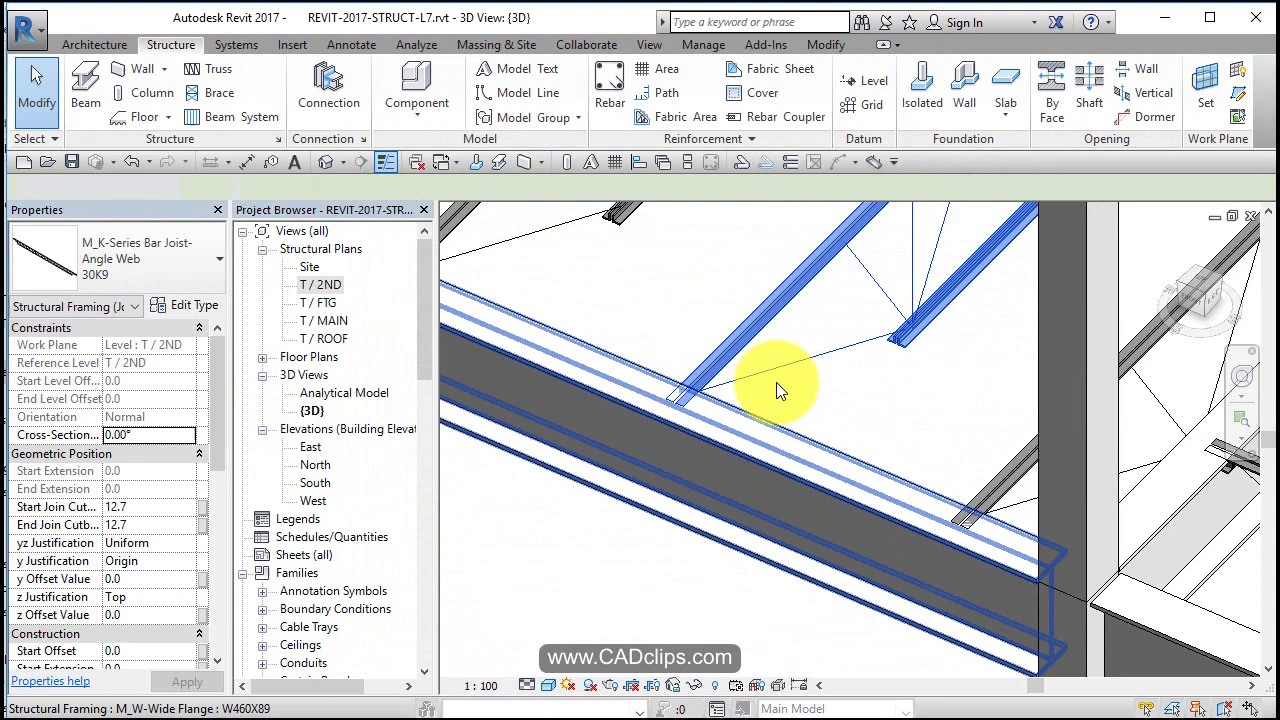
{"action": "scroll", "coordinate": [755, 389], "scroll_direction": "down", "scroll_amount": 5}
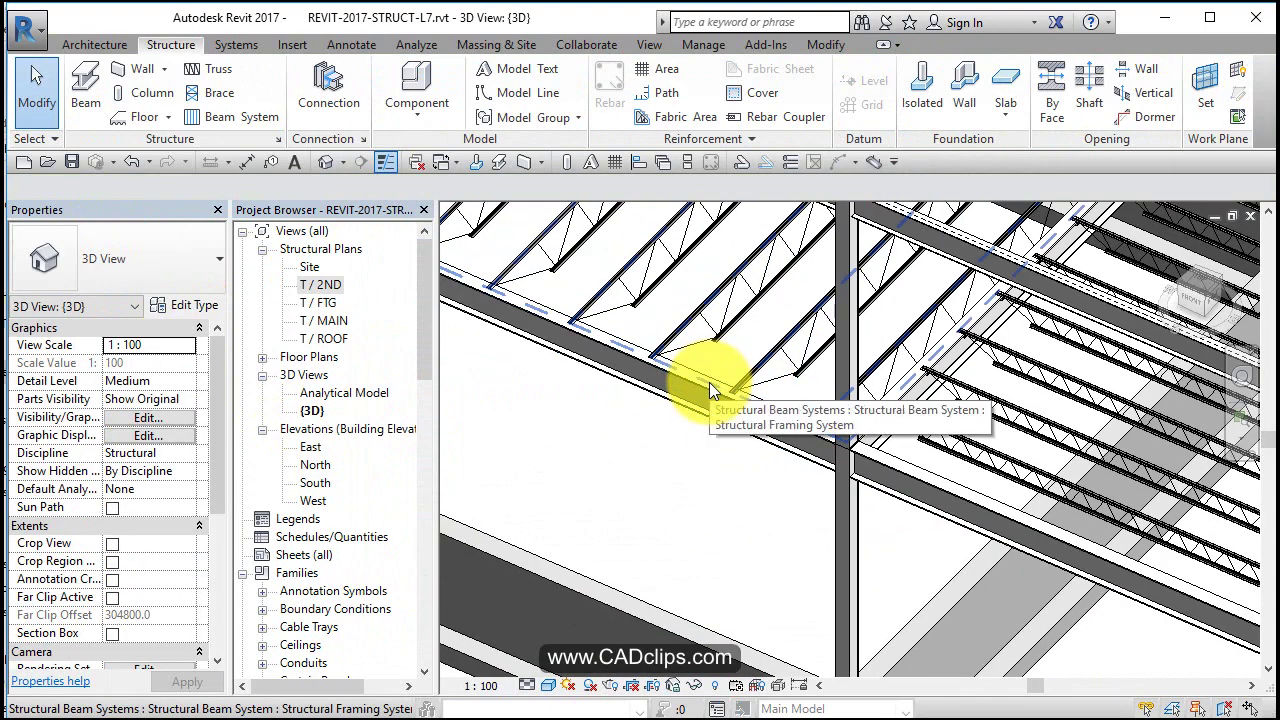
Set the selected 30K9 joist beam system's Elevation to 63.5 and zoom out to review.
{"action": "left_click", "coordinate": [709, 382]}
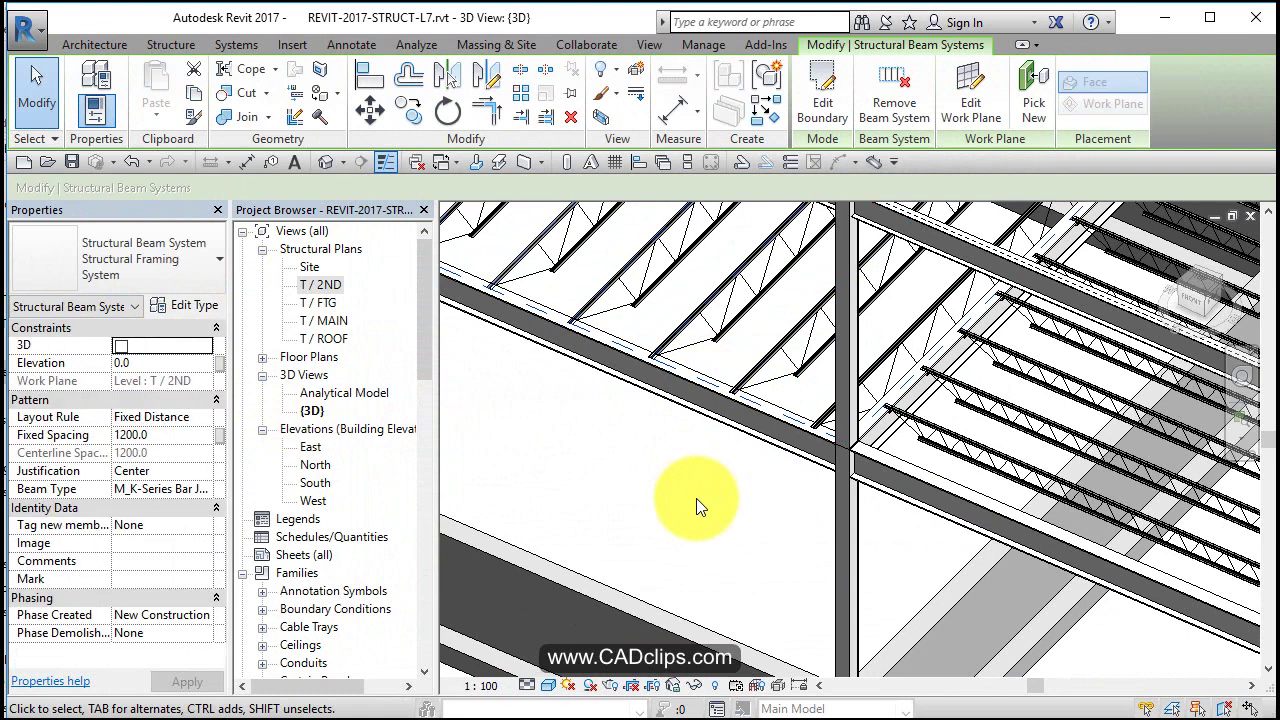
{"action": "left_click", "coordinate": [165, 360]}
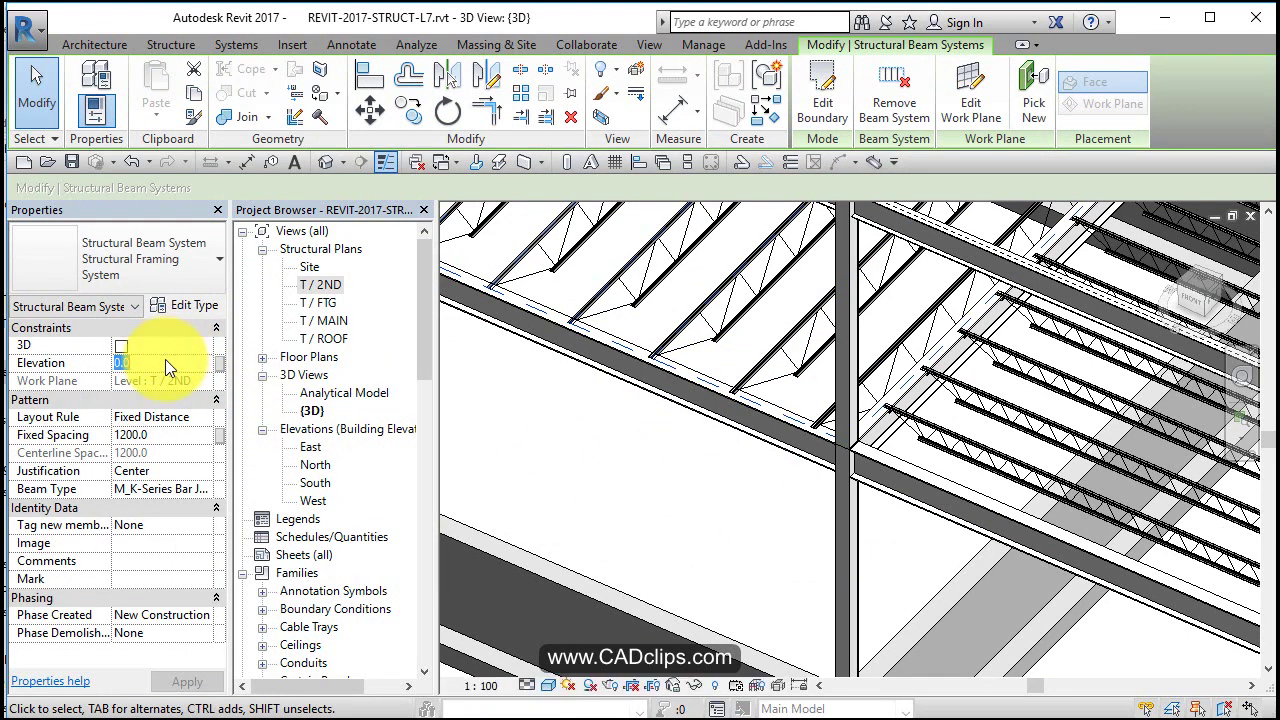
{"action": "type", "text": "63.5"}
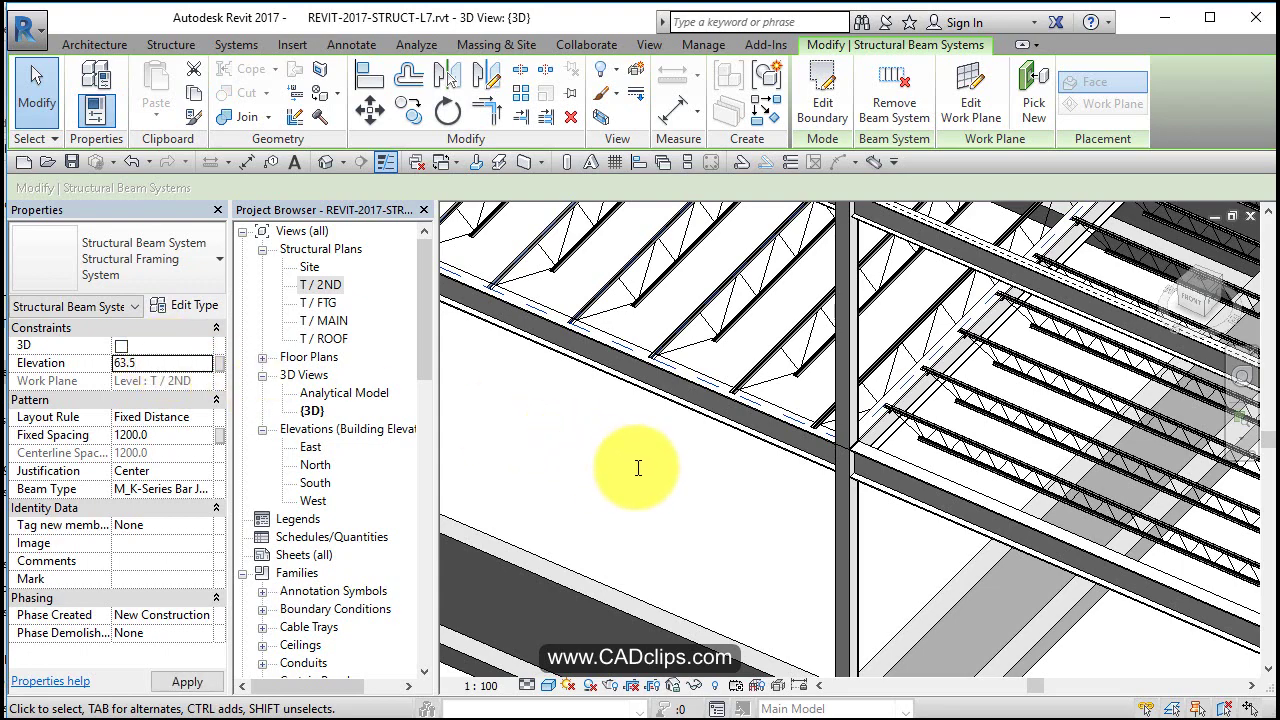
{"action": "scroll", "coordinate": [766, 400], "scroll_direction": "up", "scroll_amount": 5}
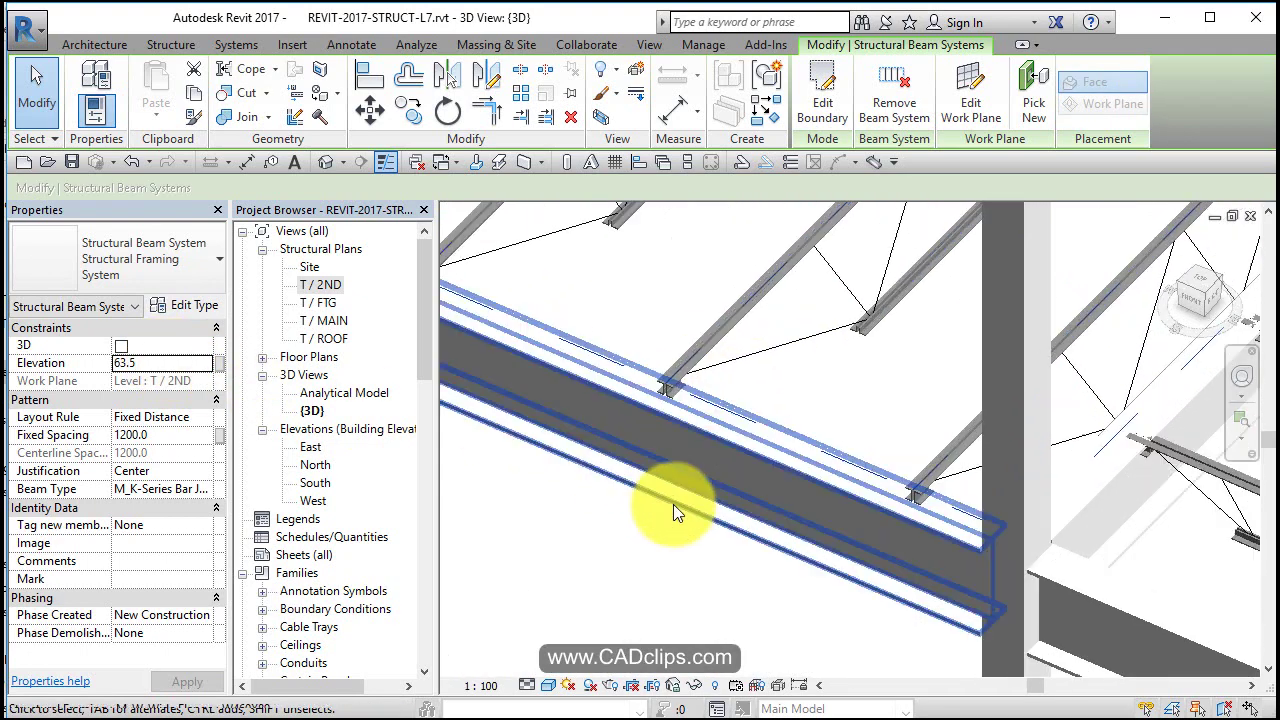
{"action": "scroll", "coordinate": [657, 516], "scroll_direction": "down", "scroll_amount": 6}
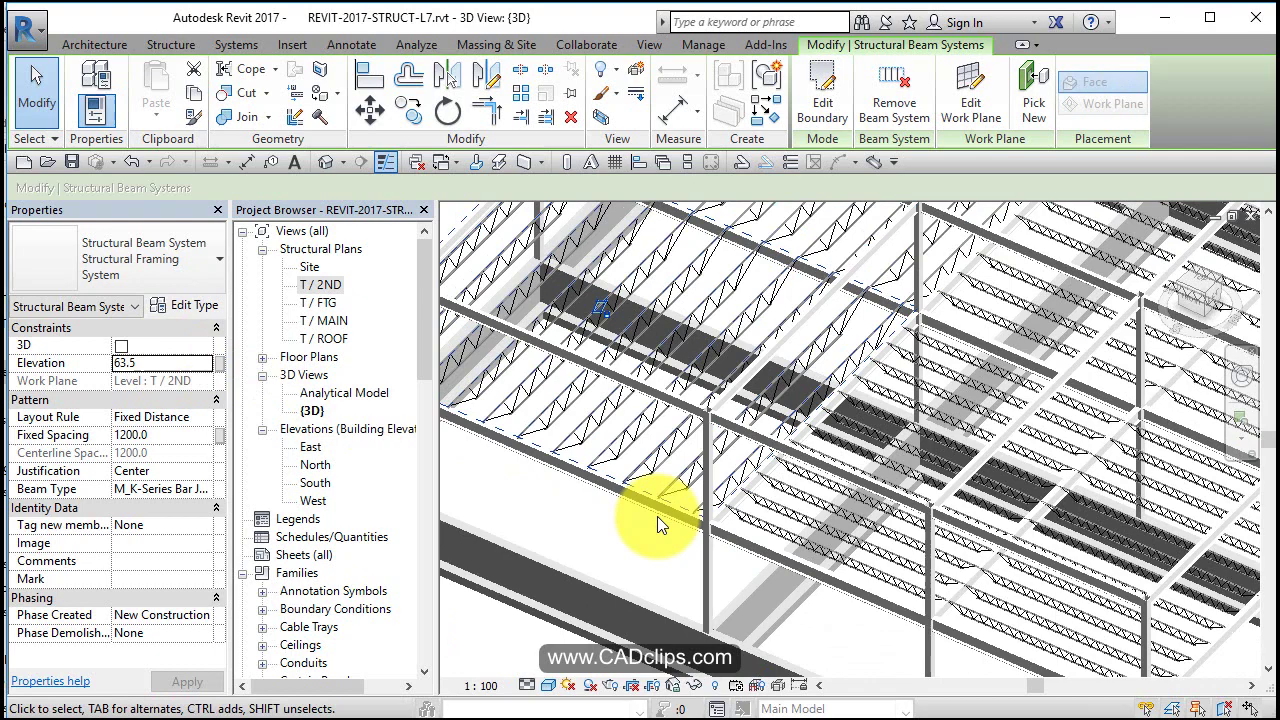
{"action": "scroll", "coordinate": [657, 516], "scroll_direction": "down", "scroll_amount": 5}
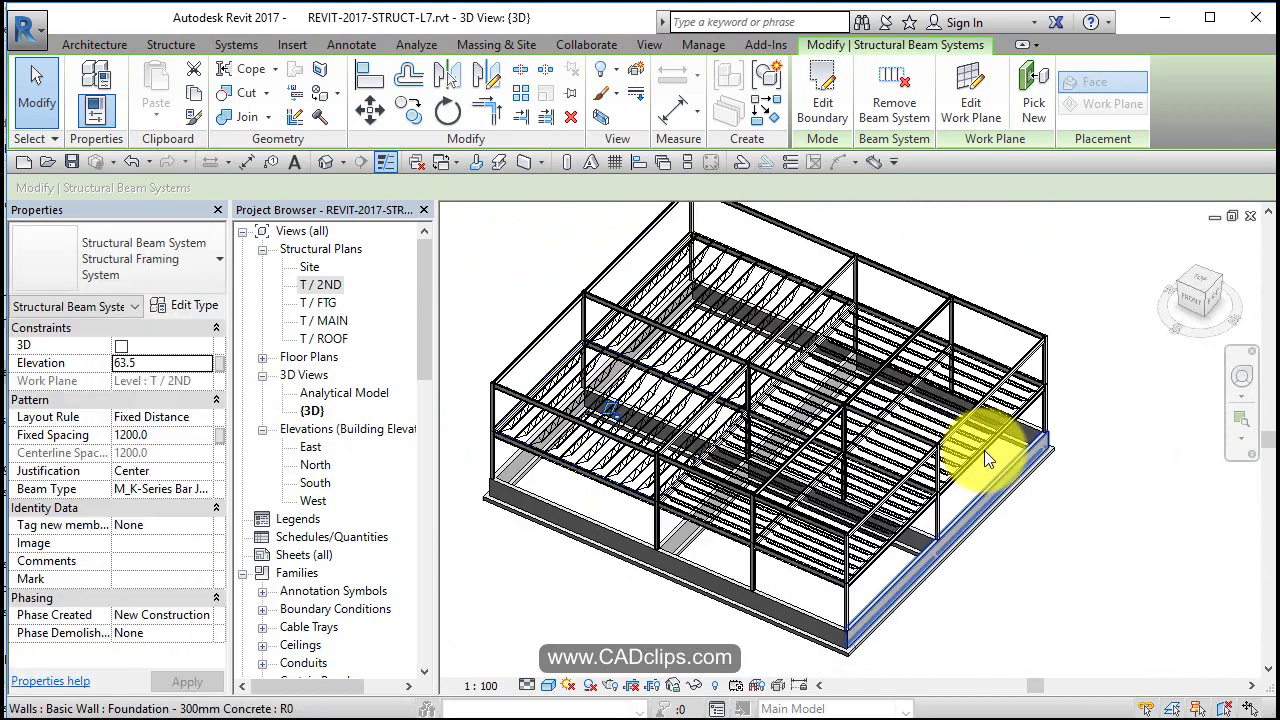
Select two more joist beam systems, apply Elevation 63.5 to both, and zoom in to check.
{"action": "left_click", "coordinate": [986, 368]}
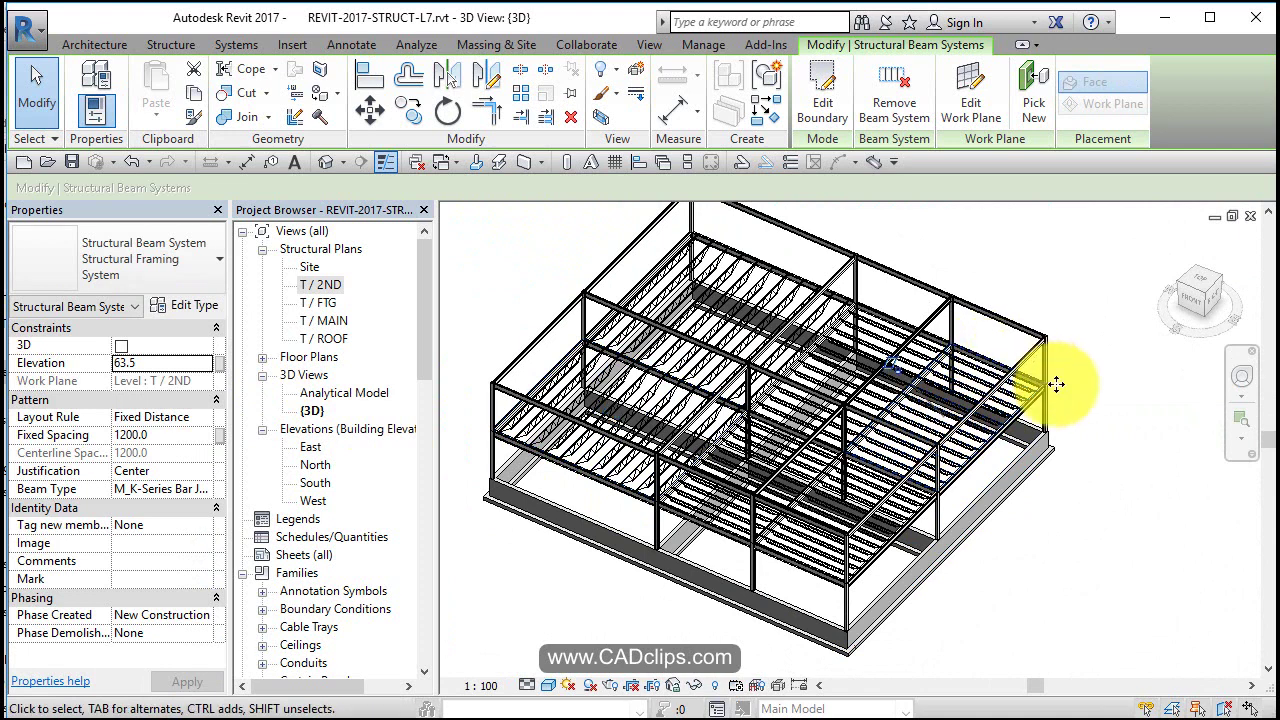
{"action": "left_click", "coordinate": [820, 575], "text": "ctrl"}
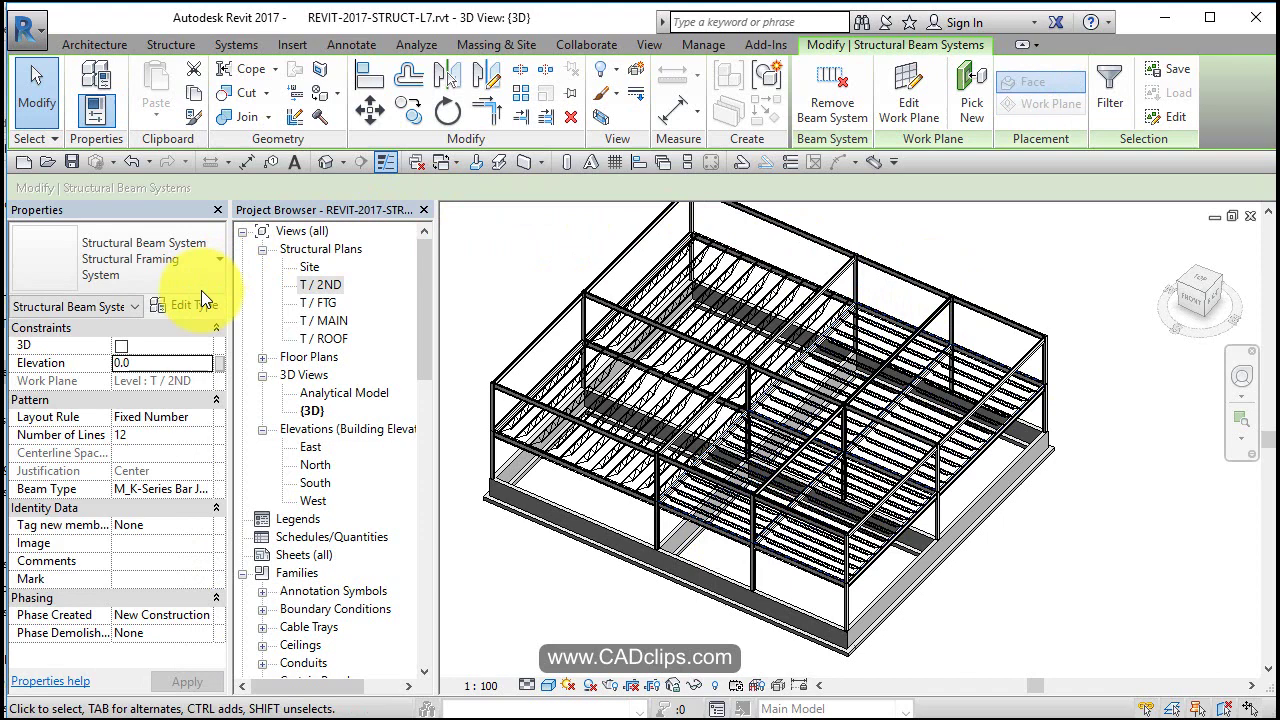
{"action": "left_click", "coordinate": [167, 362]}
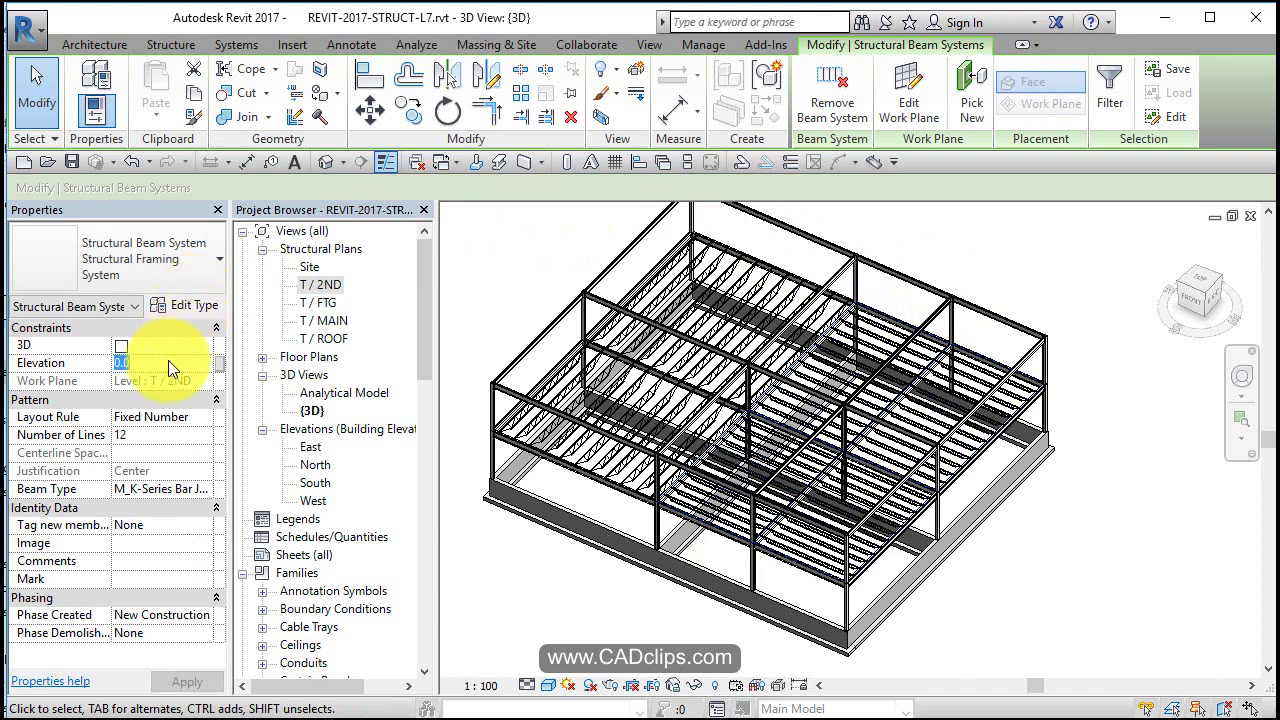
{"action": "type", "text": "63.5"}
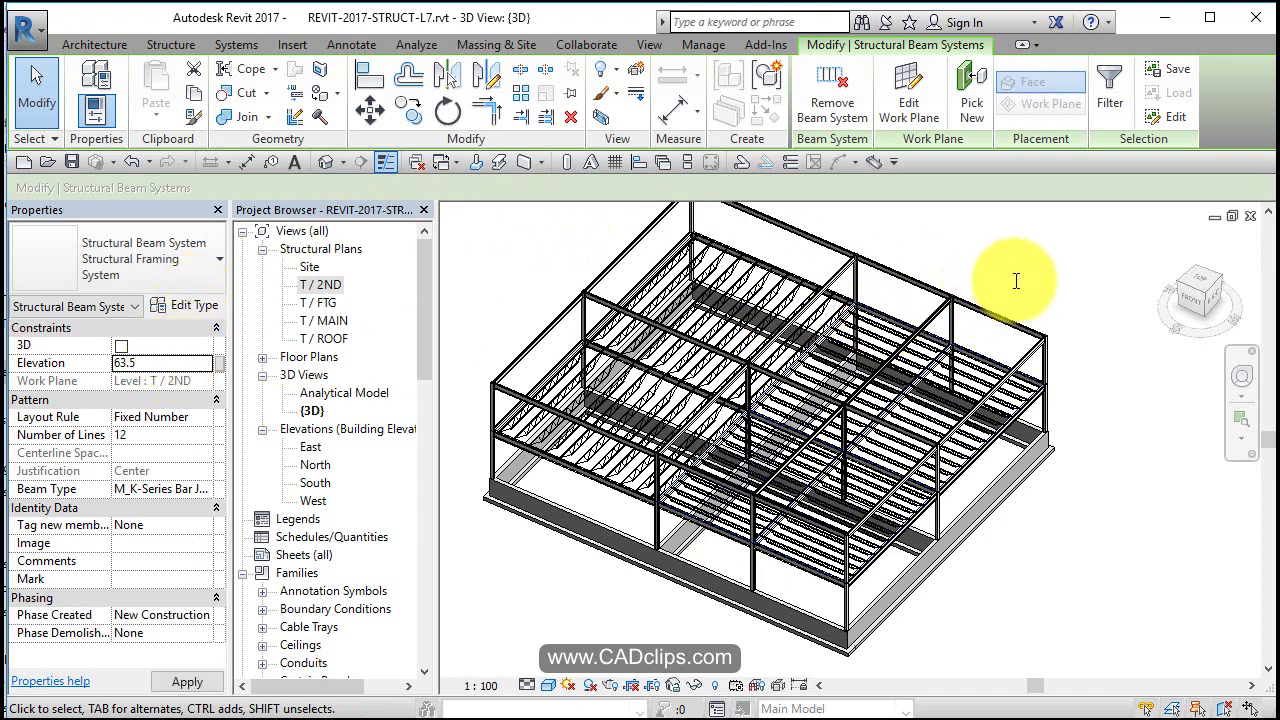
{"action": "left_click", "coordinate": [1011, 280]}
{"action": "scroll", "coordinate": [1014, 375], "scroll_direction": "up", "scroll_amount": 4}
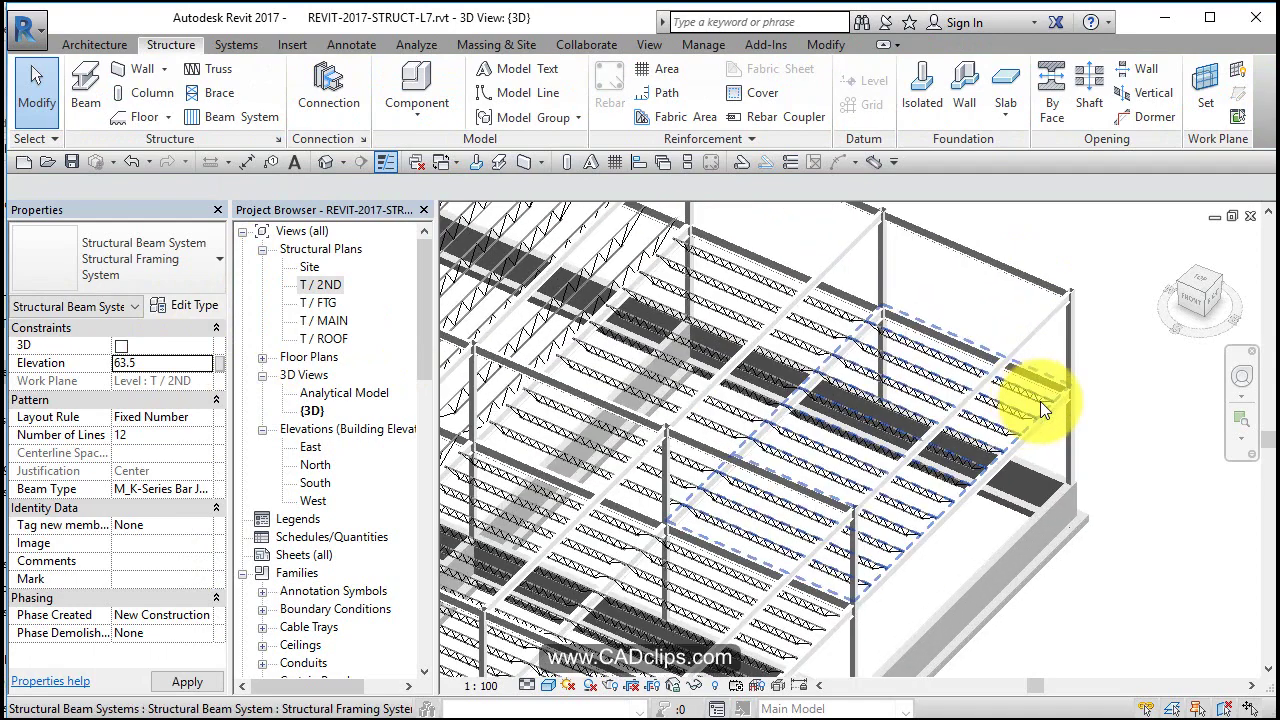
{"action": "scroll", "coordinate": [1060, 405], "scroll_direction": "up", "scroll_amount": 5}
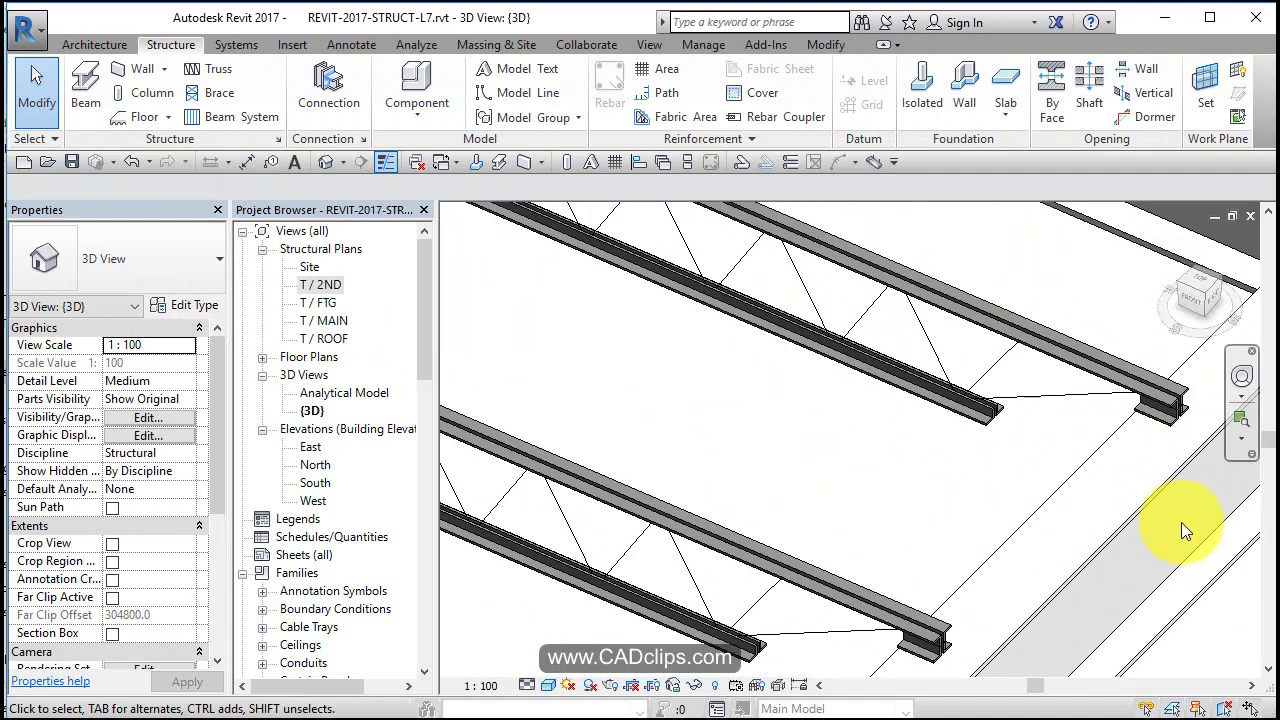
{"action": "scroll", "coordinate": [1181, 522], "scroll_direction": "down", "scroll_amount": 5}
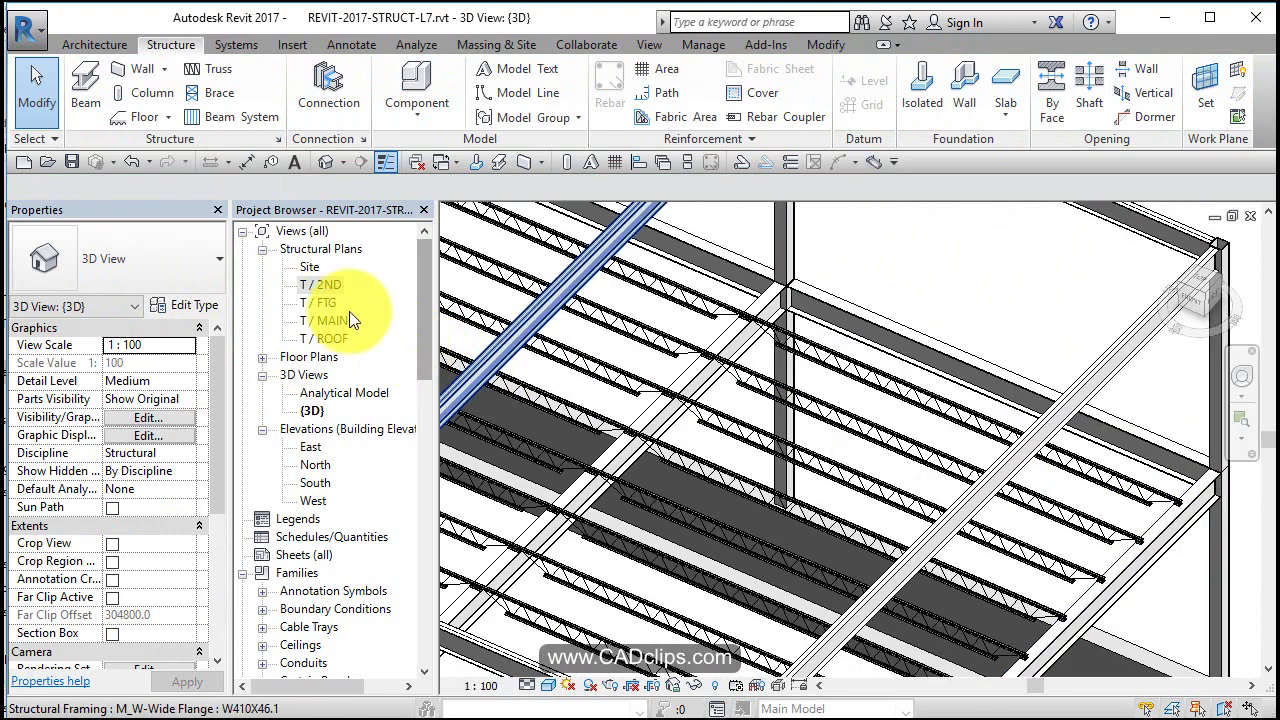
Open the T / 2ND plan and edit the boundary of the upper-right 12-line joist beam system.
{"action": "double_click", "coordinate": [336, 283]}
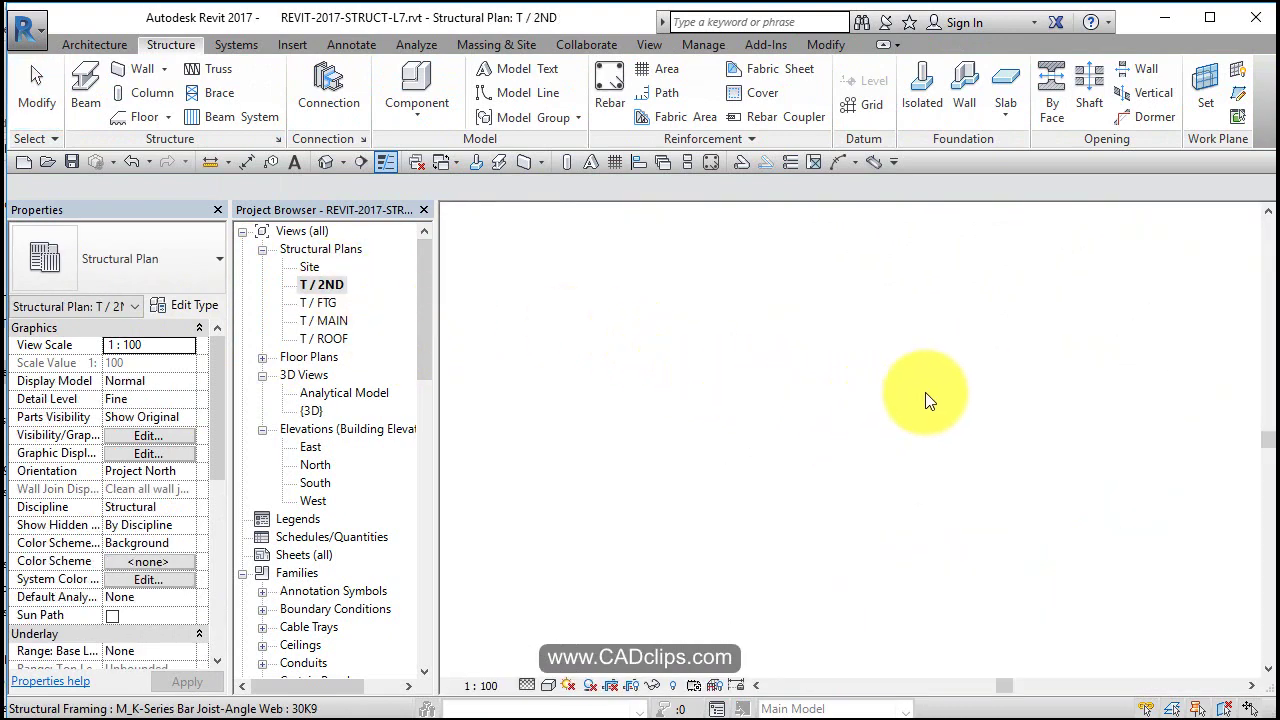
{"action": "scroll", "coordinate": [980, 314], "scroll_direction": "down", "scroll_amount": 2}
{"action": "mouse_move", "coordinate": [980, 314]}
{"action": "middle_mouse_down"}
{"action": "mouse_move", "coordinate": [894, 420]}
{"action": "mouse_move", "coordinate": [921, 297]}
{"action": "middle_mouse_up"}
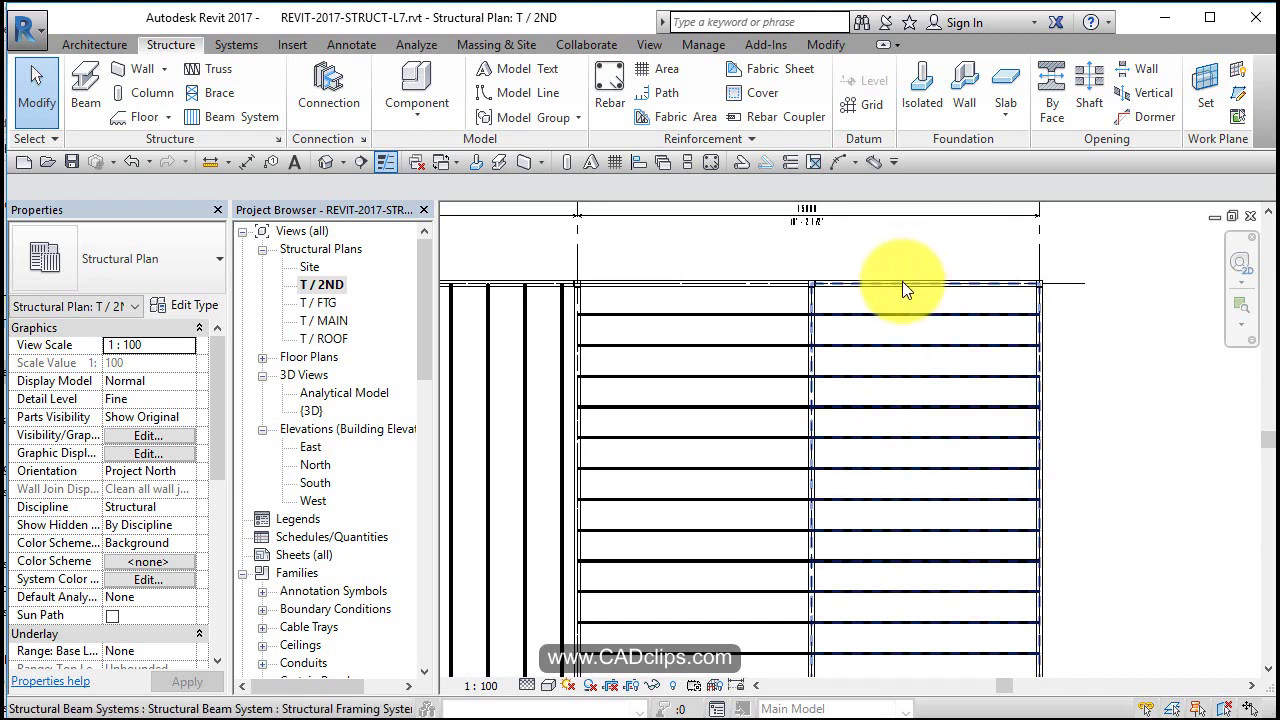
{"action": "left_click", "coordinate": [852, 283]}
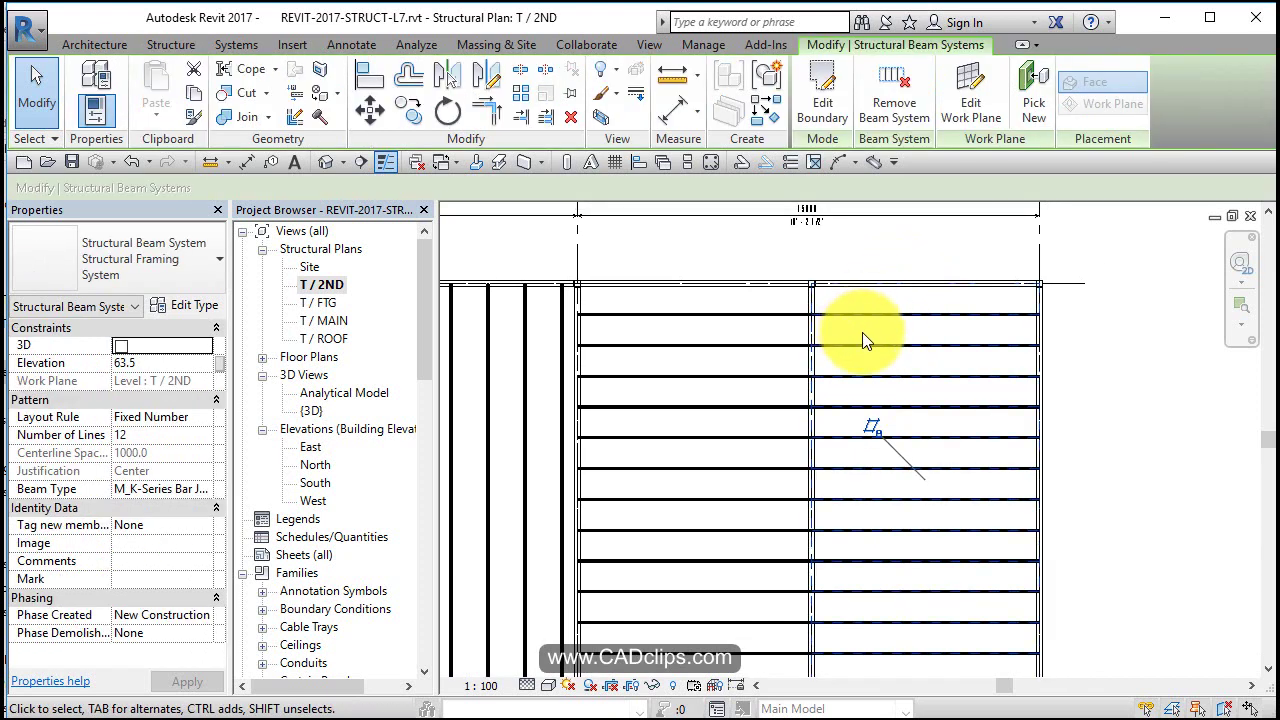
{"action": "left_click", "coordinate": [824, 108]}
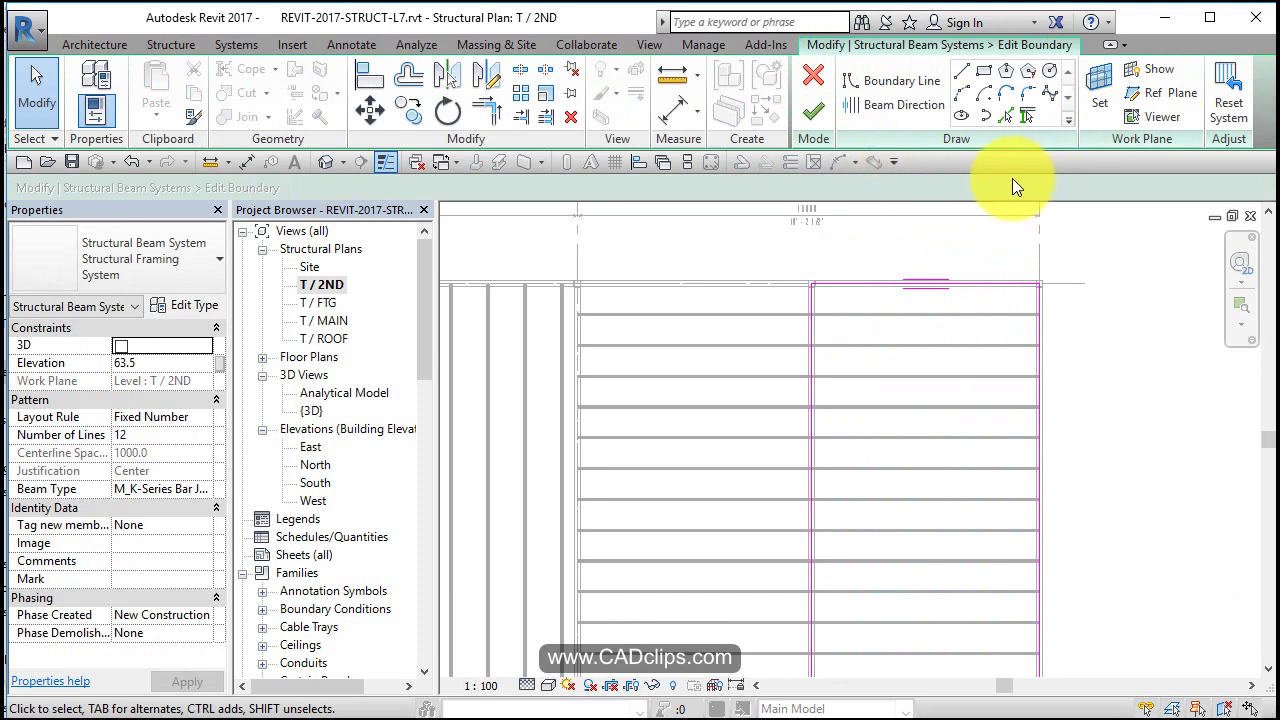
Set the top edge as the joist span direction and finish the boundary sketch.
{"action": "left_click", "coordinate": [912, 104]}
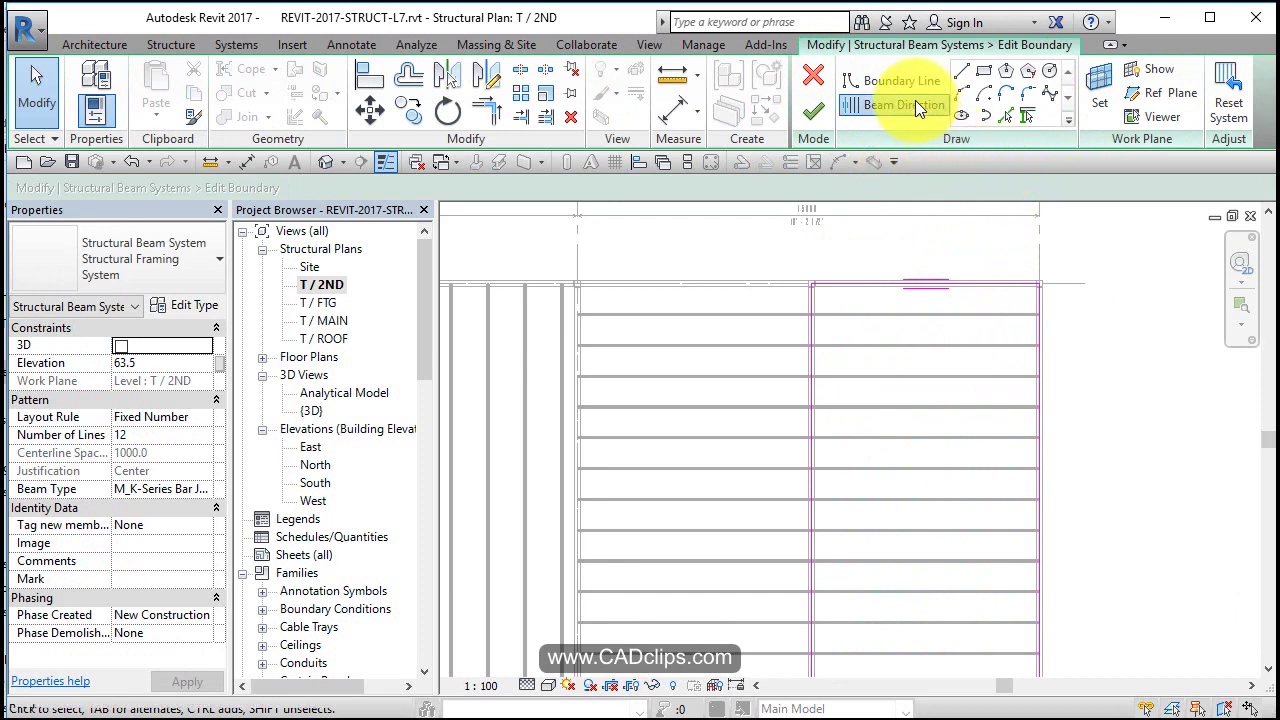
{"action": "left_click", "coordinate": [1044, 444]}
{"action": "middle_click_drag", "start_coordinate": [1134, 463], "coordinate": [1086, 400]}
{"action": "scroll", "coordinate": [1086, 400], "scroll_direction": "down", "scroll_amount": 1}
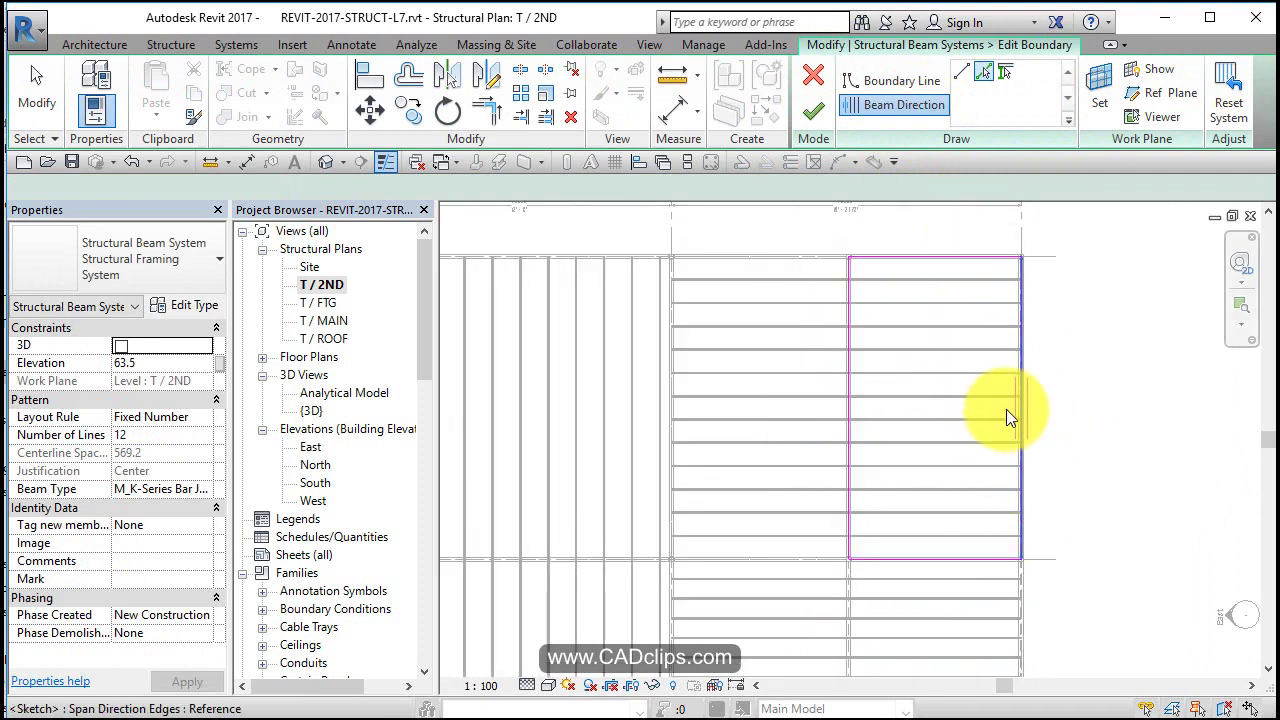
{"action": "left_click", "coordinate": [912, 104]}
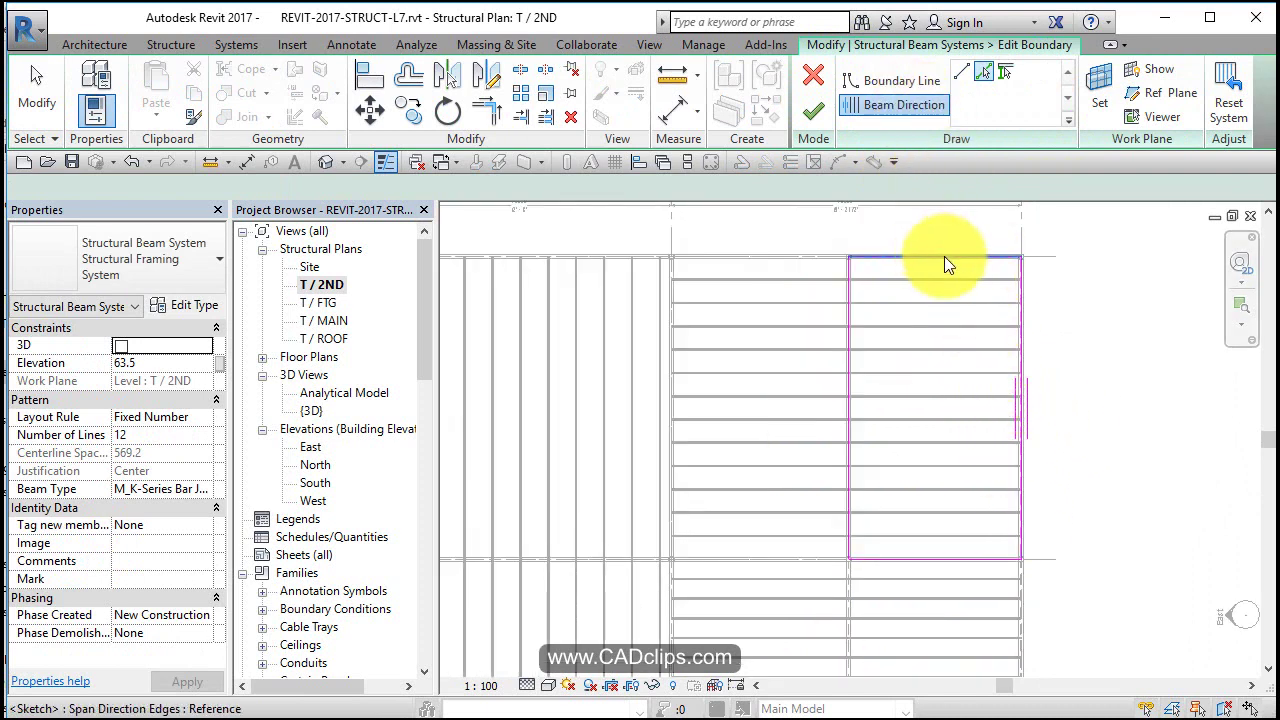
{"action": "left_click", "coordinate": [944, 256]}
{"action": "left_click", "coordinate": [821, 114]}
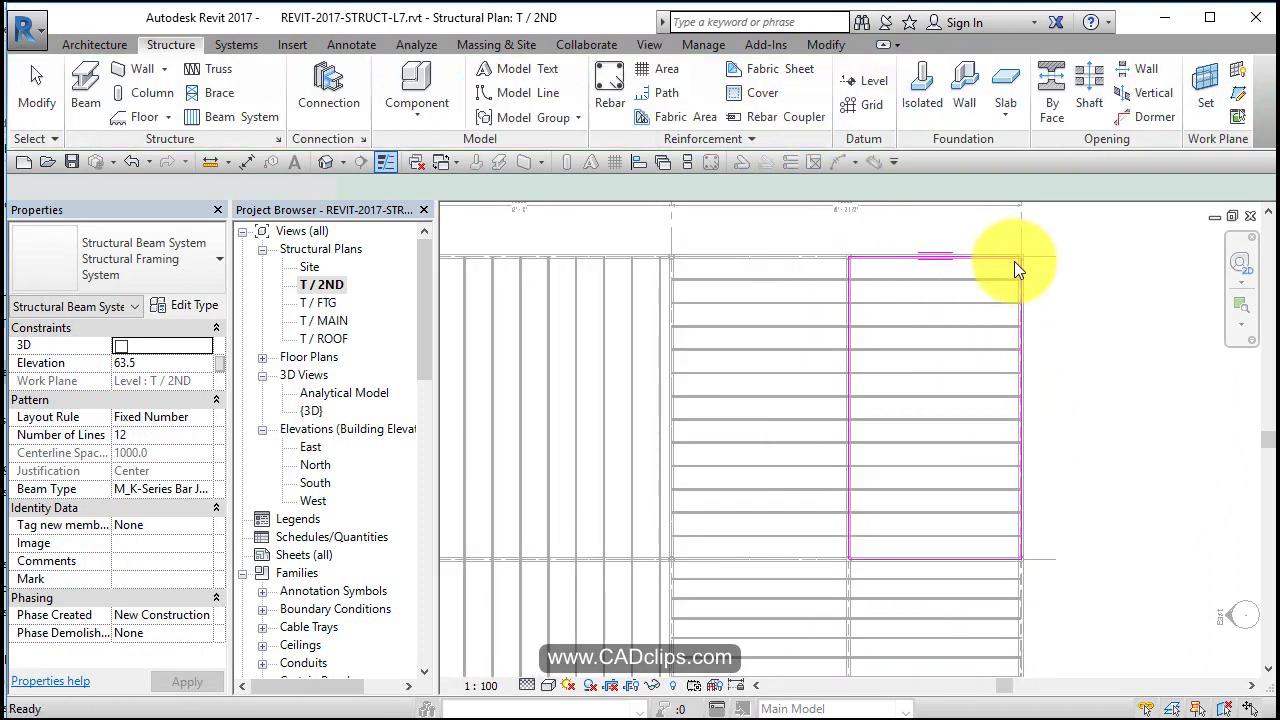
{"action": "left_click", "coordinate": [1092, 372]}
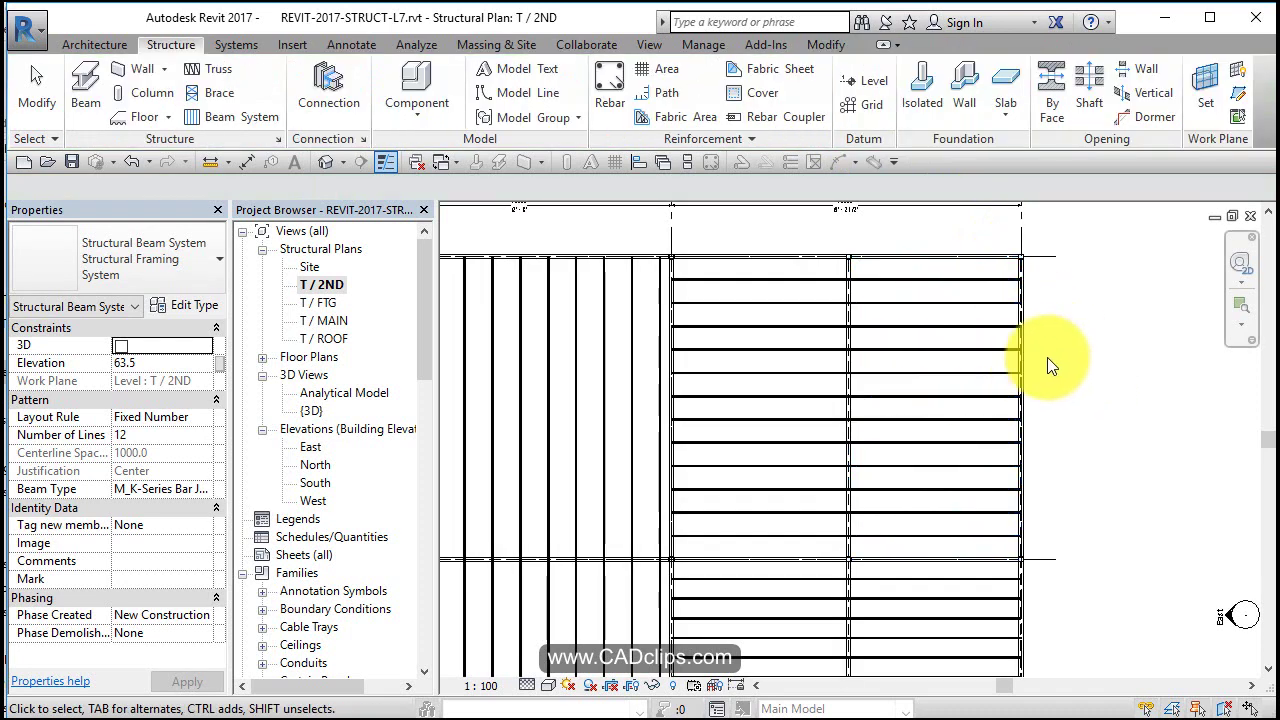
Go to the default 3D view and orbit to inspect the second-floor bar joist systems.
{"action": "scroll", "coordinate": [1034, 364], "scroll_direction": "down", "scroll_amount": 1}
{"action": "scroll", "coordinate": [1039, 398], "scroll_direction": "down", "scroll_amount": 1}
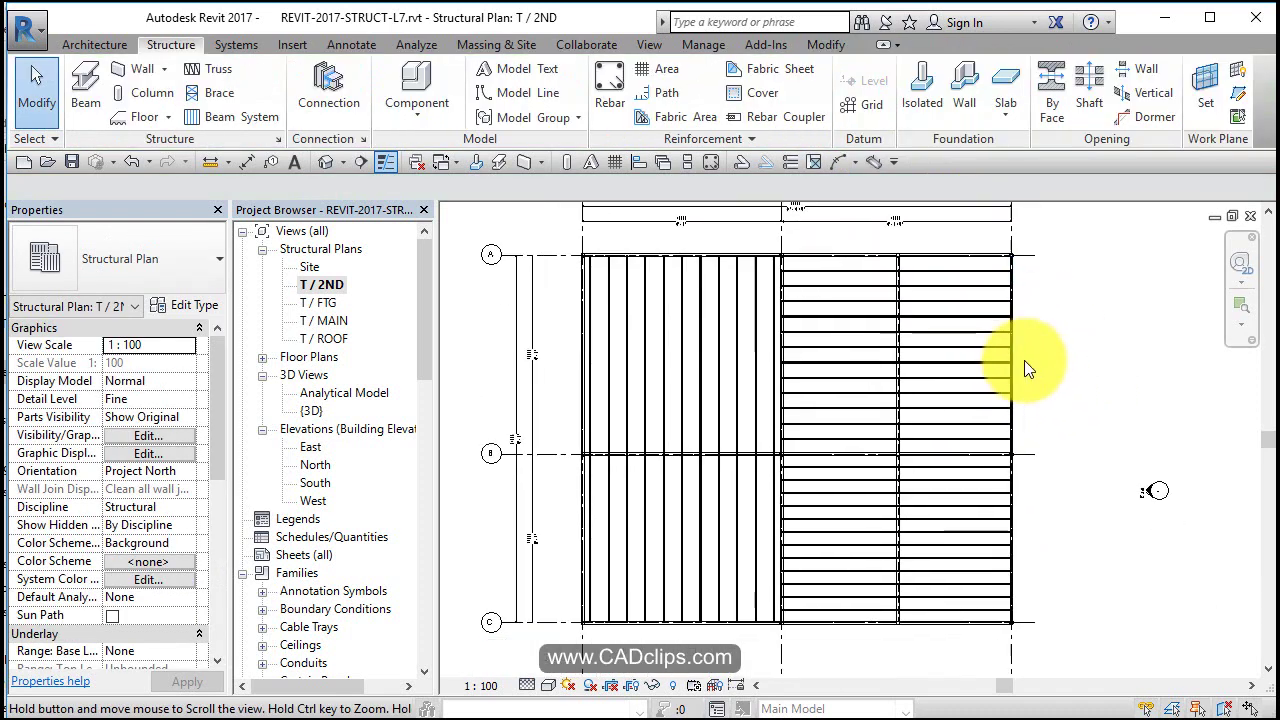
{"action": "left_click", "coordinate": [327, 161]}
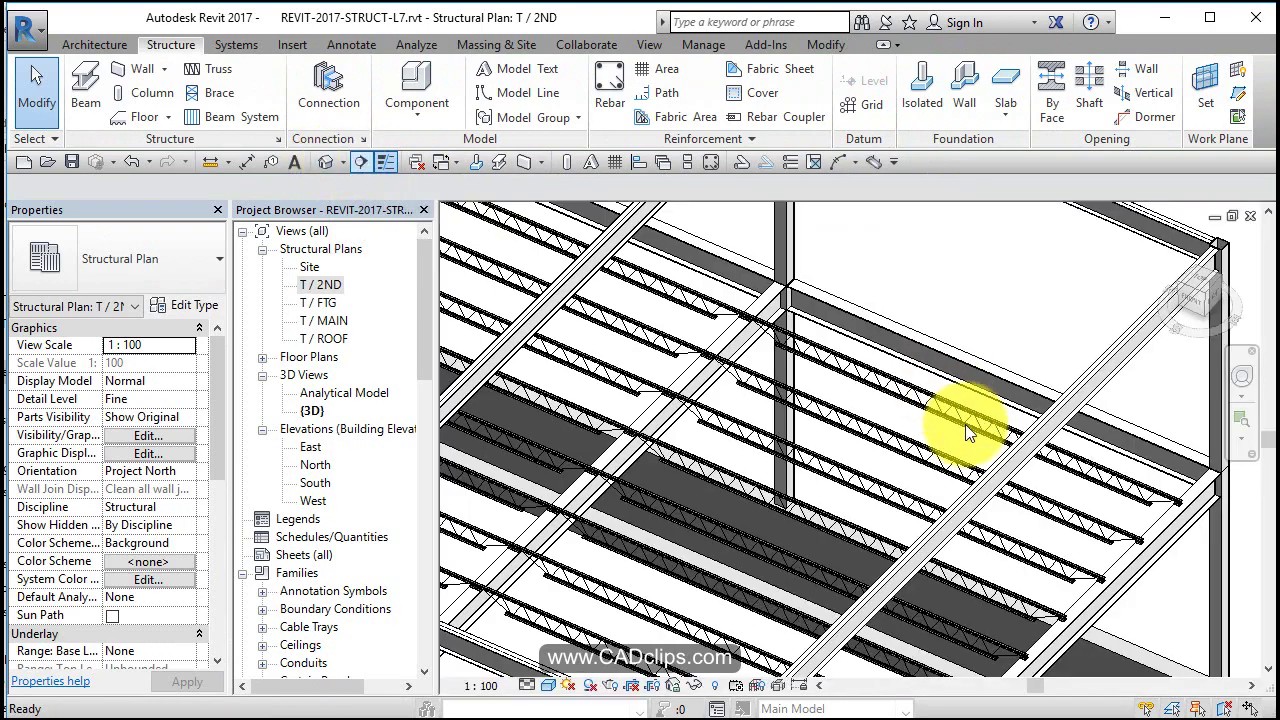
{"action": "scroll", "coordinate": [947, 450], "scroll_direction": "down", "scroll_amount": 5}
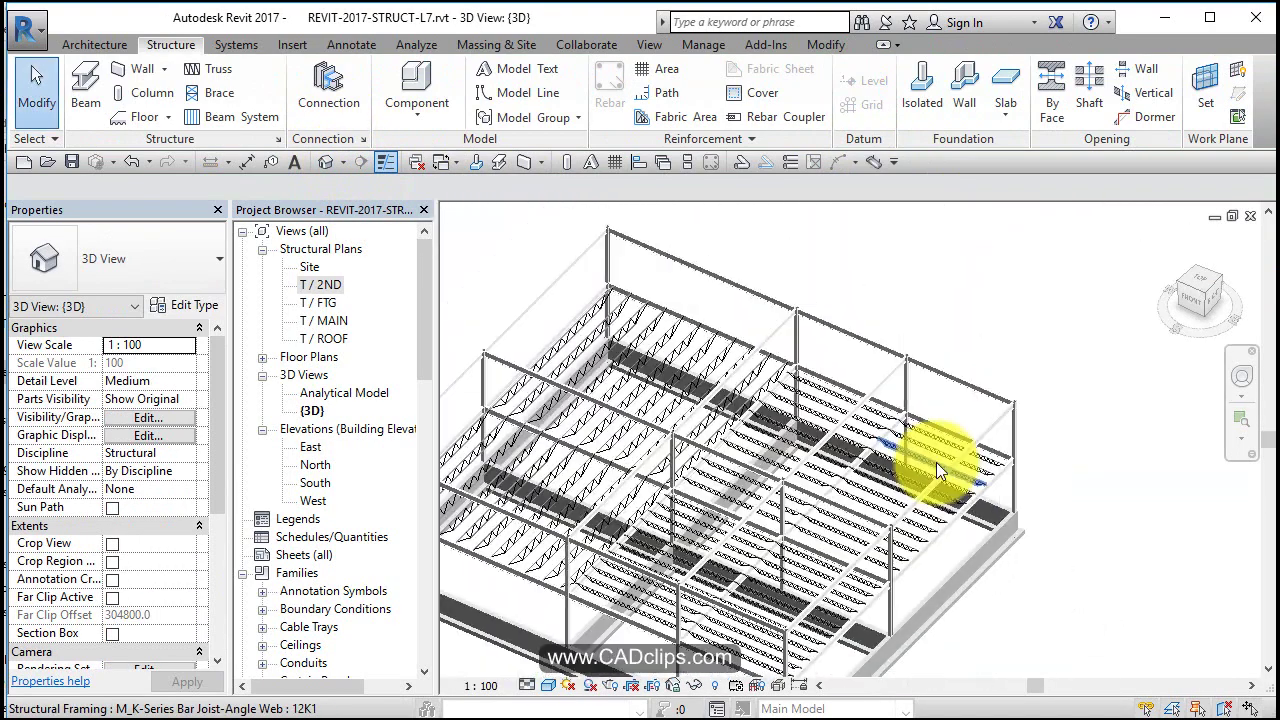
{"action": "middle_click_drag", "start_coordinate": [1070, 540], "coordinate": [1117, 503]}
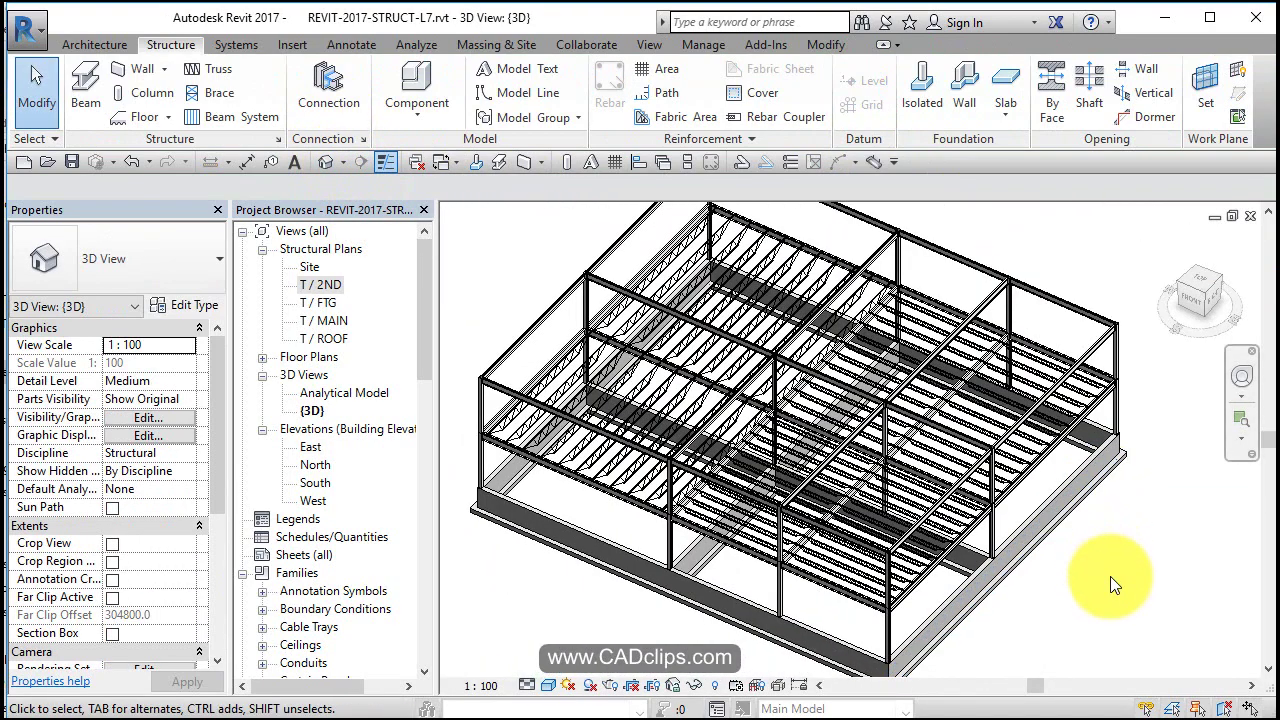